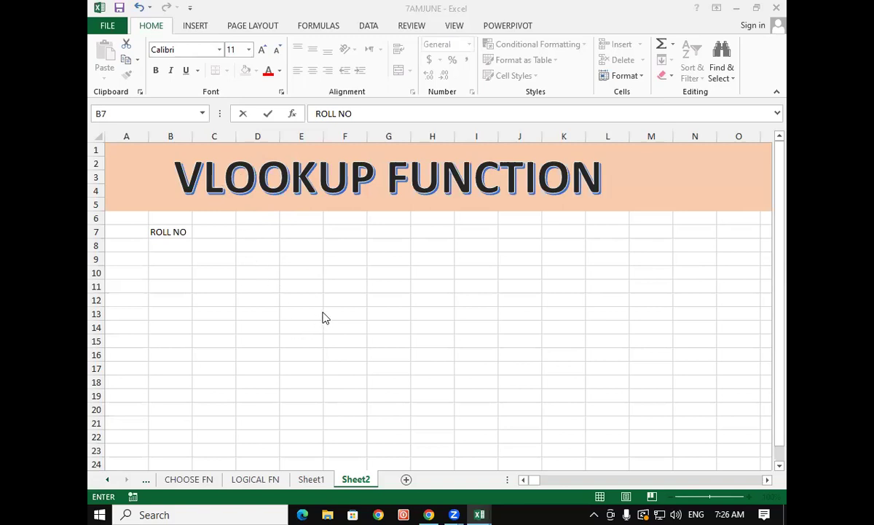
Step: Enter the headers STUDENT NAME, HINDI and ENGLISH in C7 through E7
left_click(205, 232)
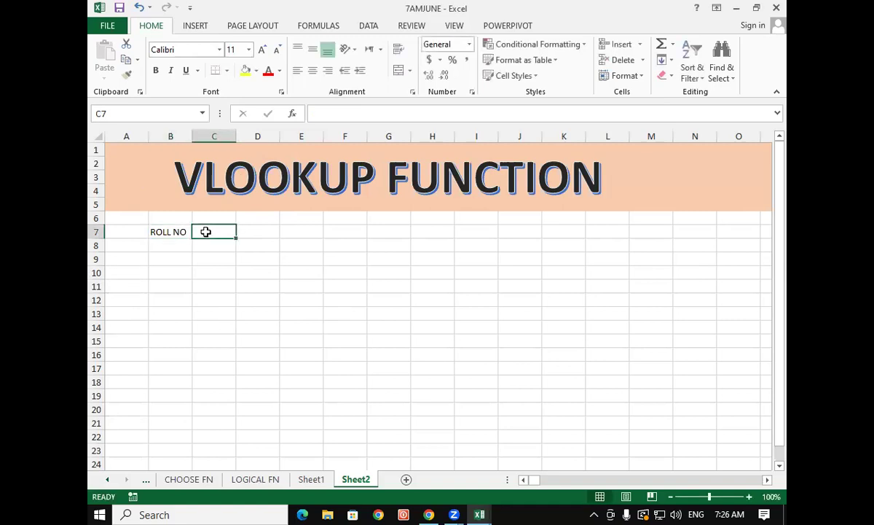
type("STUDENT")
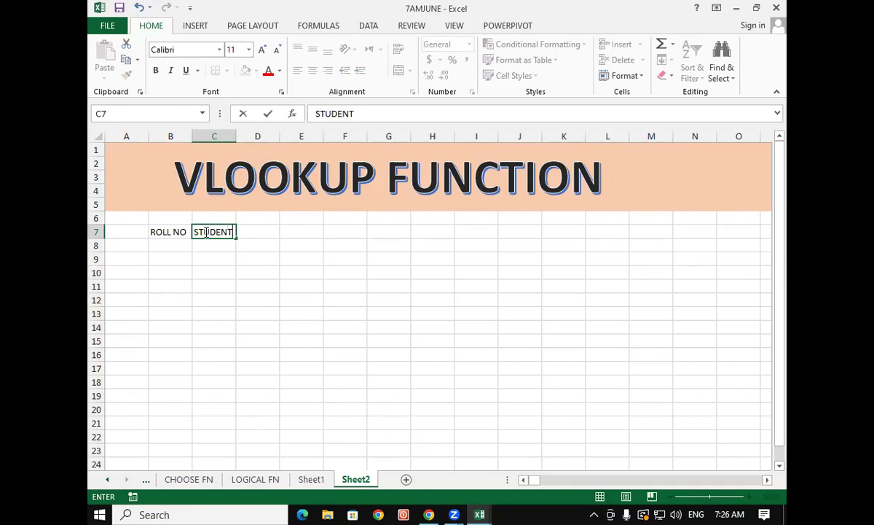
type(" NAME")
key("Tab")
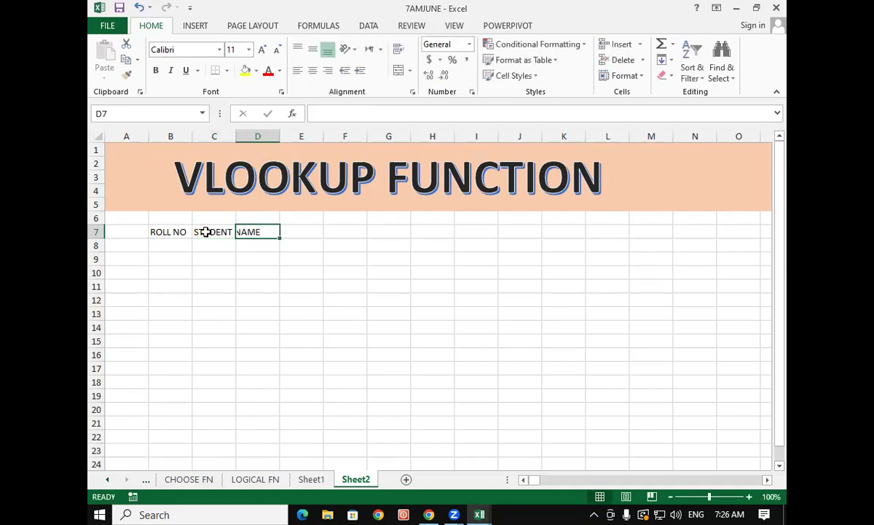
type("HINDI")
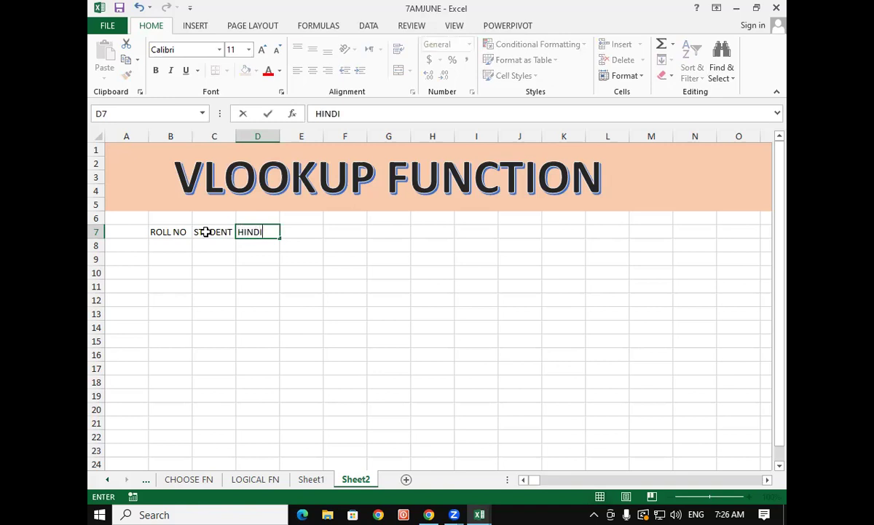
key("Tab")
type("ENGLISH")
key("Tab")
key("Tab")
key("Tab")
key("Tab")
Step: Enter the headers MATHS, SCIENCE and SST in F7 through H7
key("Tab")
key("Tab")
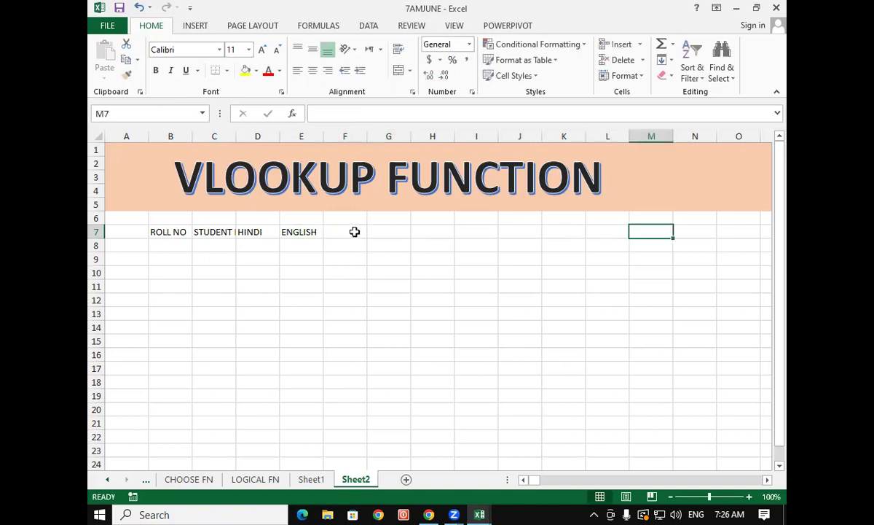
left_click(355, 231)
type("MATHS")
key("Tab")
type("SCIENCE")
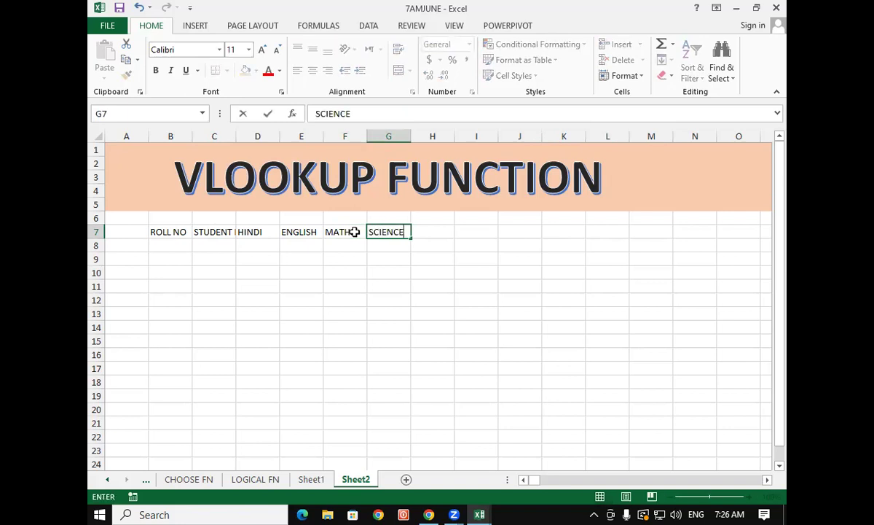
key("Tab")
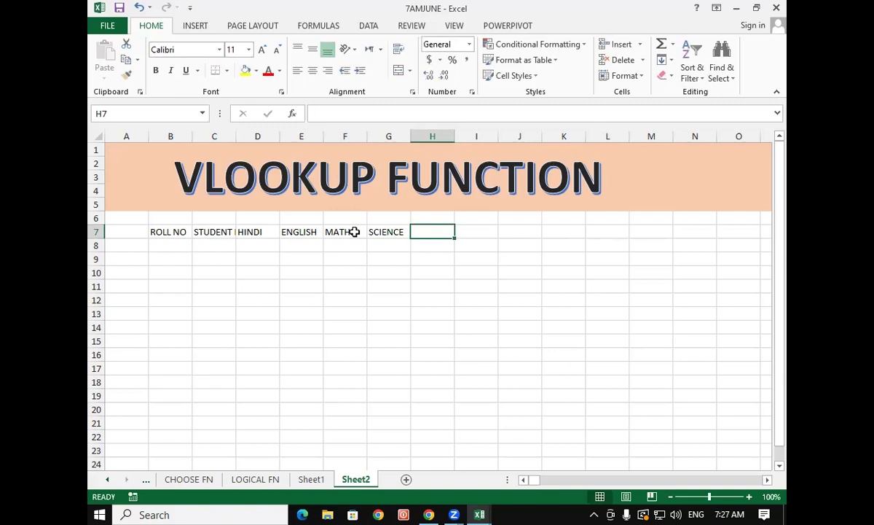
type("SST")
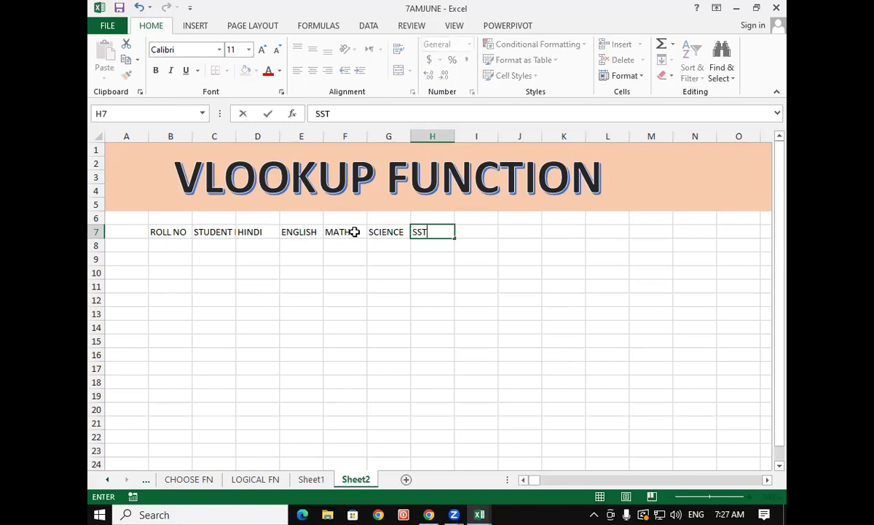
key("Return")
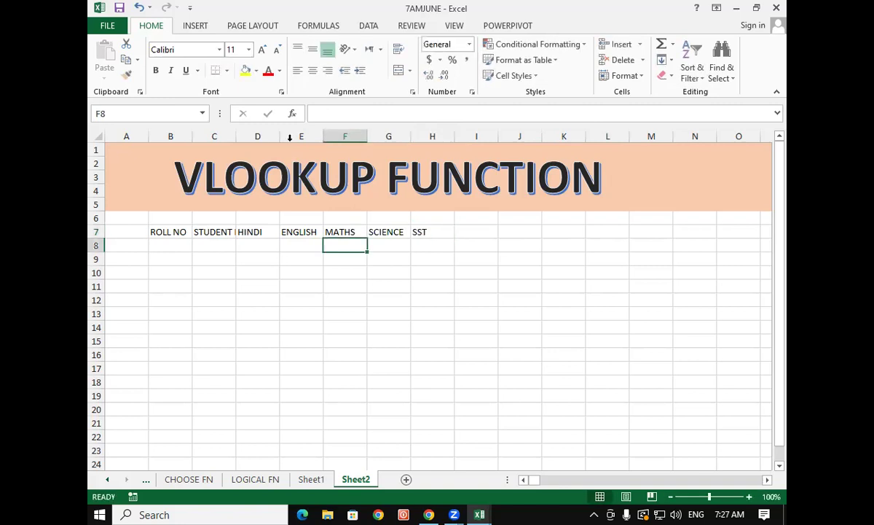
Step: Make the header cells B7:H7 bold and enlarge them to 14 pt
left_click_drag(152, 231, 428, 231)
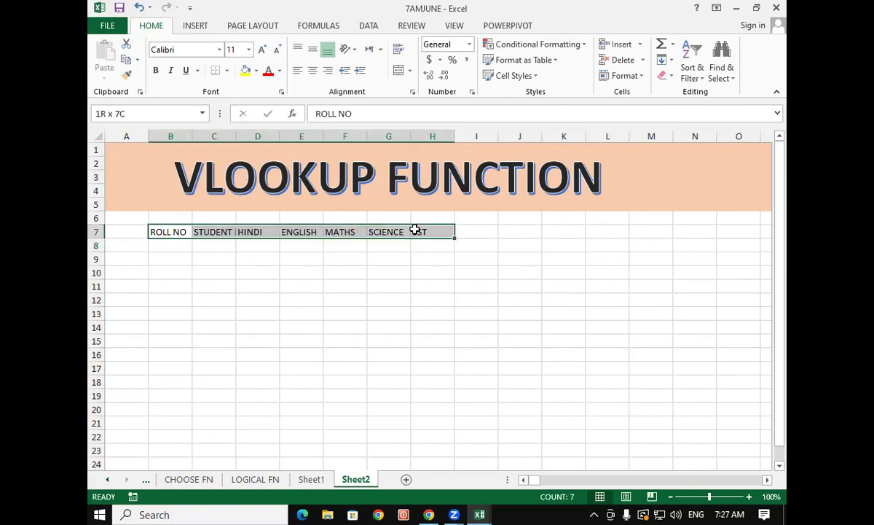
left_click(157, 70)
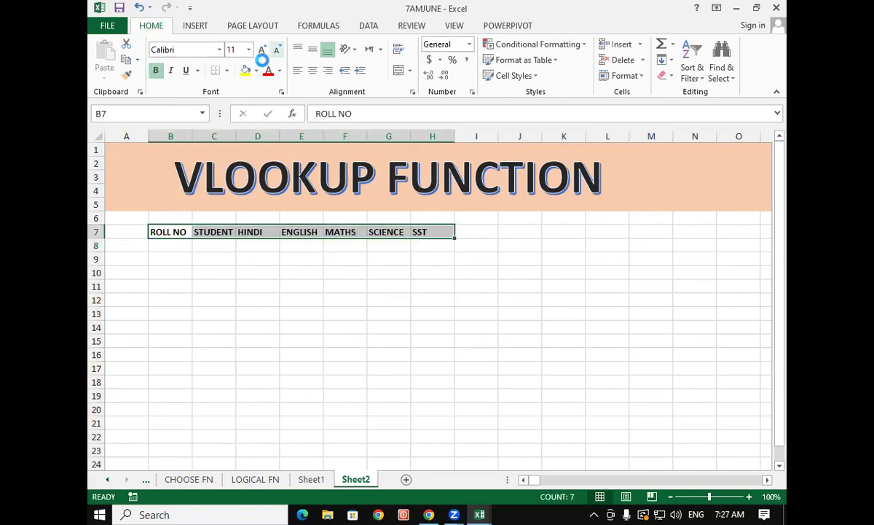
left_click(261, 51)
left_click(262, 51)
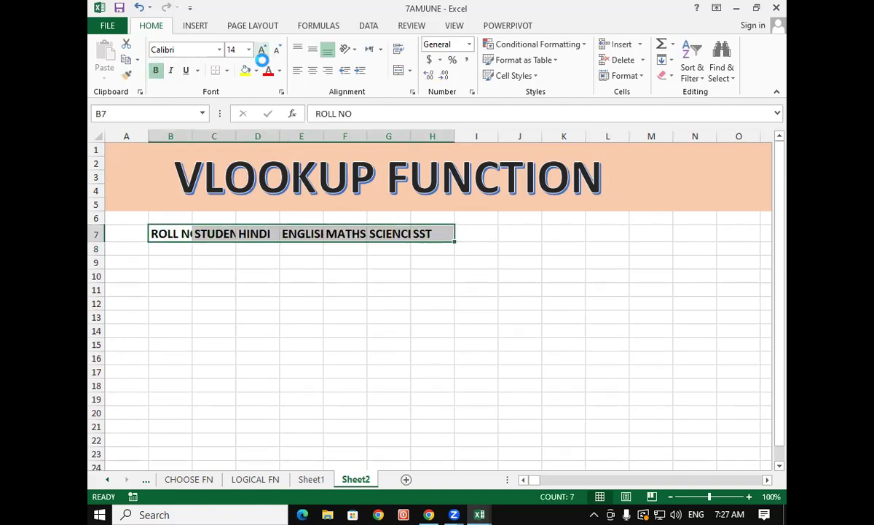
Step: Autofit columns B through H to their header text
left_click_drag(183, 133, 433, 136)
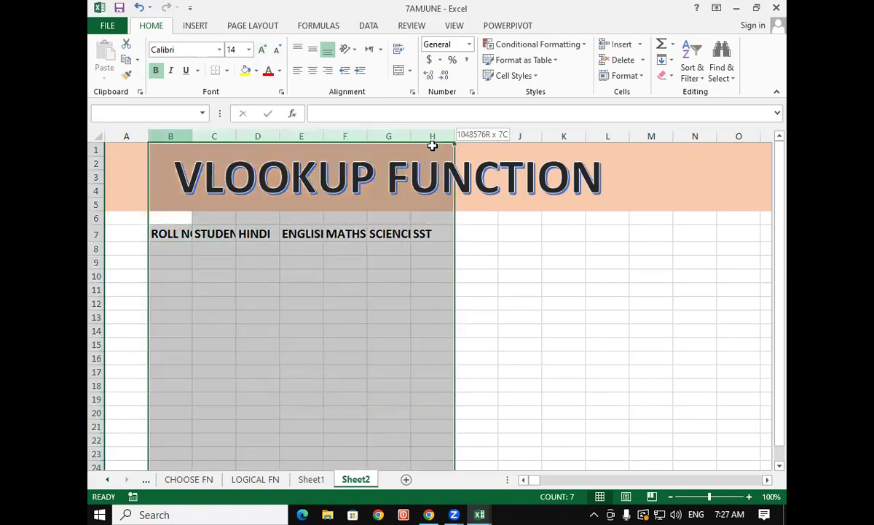
double_click(454, 135)
left_click(568, 311)
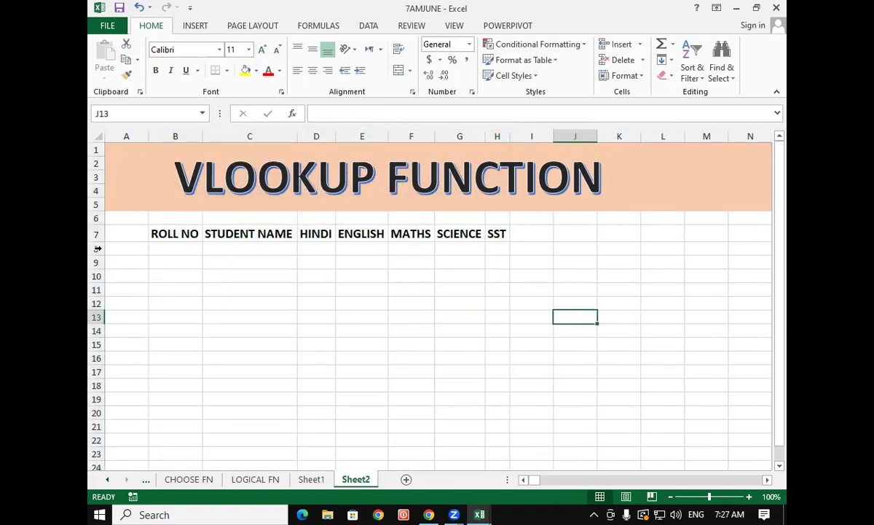
Step: Apply All Borders to the header cells B7:H7
left_click(162, 223)
left_click_drag(164, 232, 487, 239)
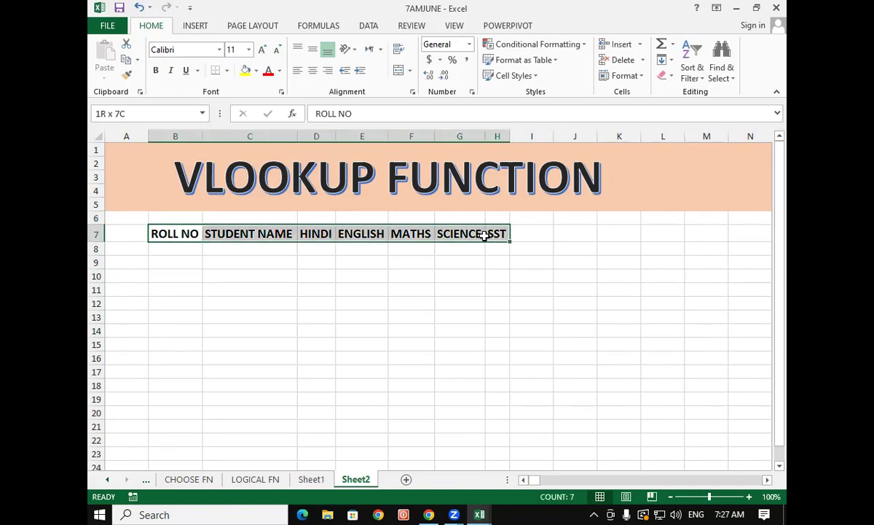
left_click(226, 70)
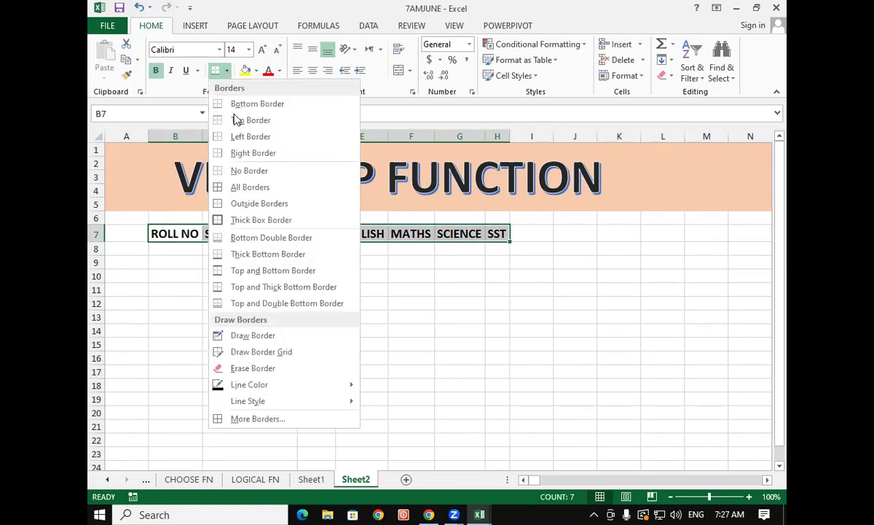
left_click(232, 188)
left_click(357, 307)
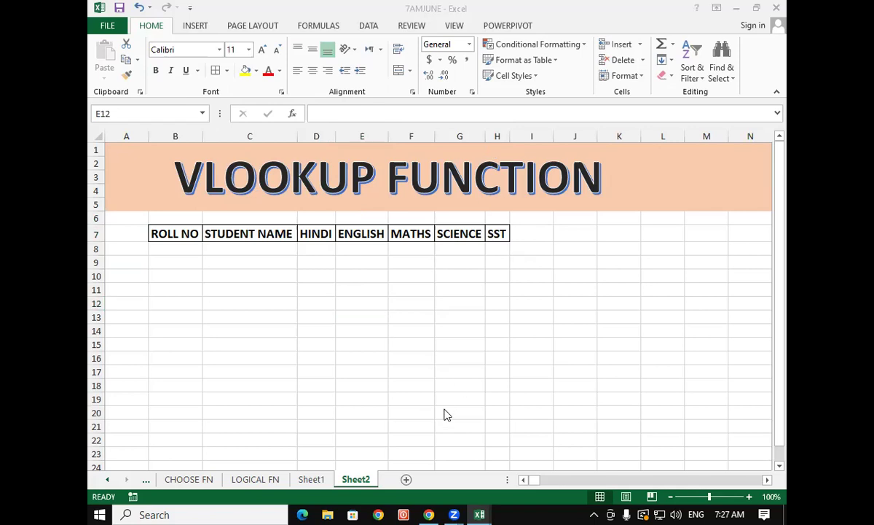
left_click(83, 305)
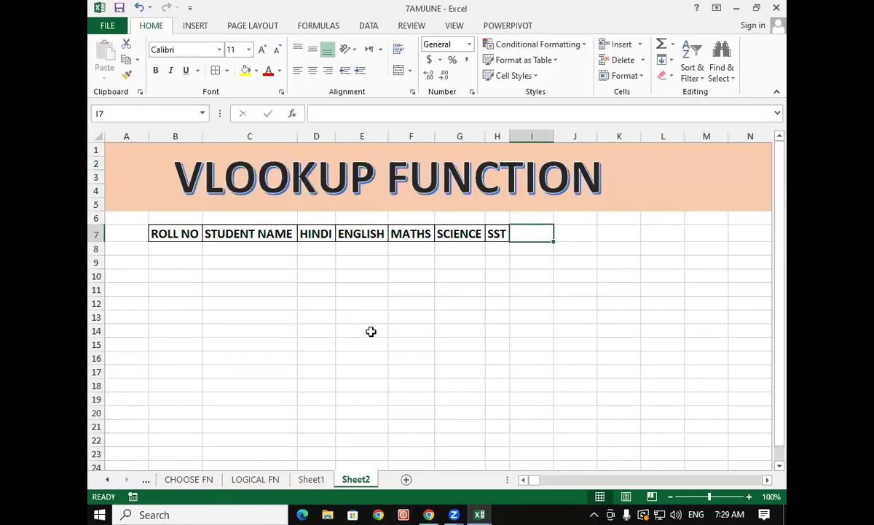
Step: Enter roll numbers ABC001 in B8 and ABC002 in B9
left_click(293, 272)
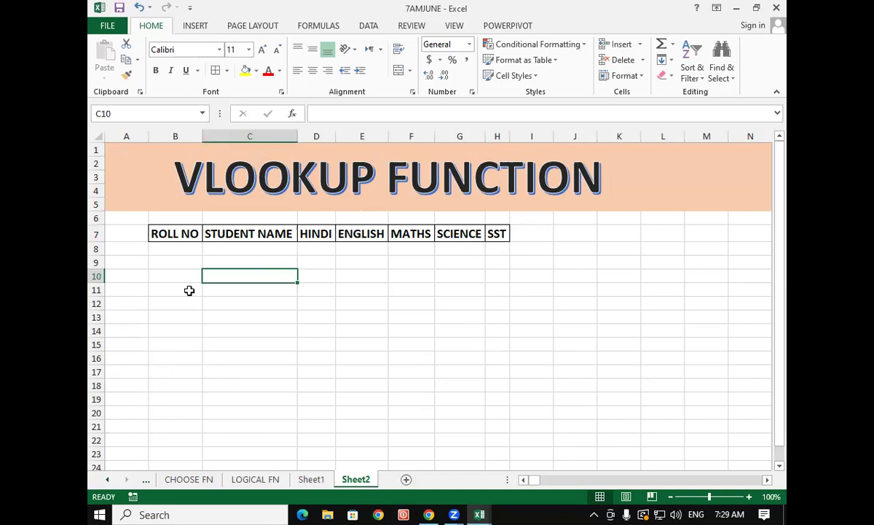
left_click(173, 248)
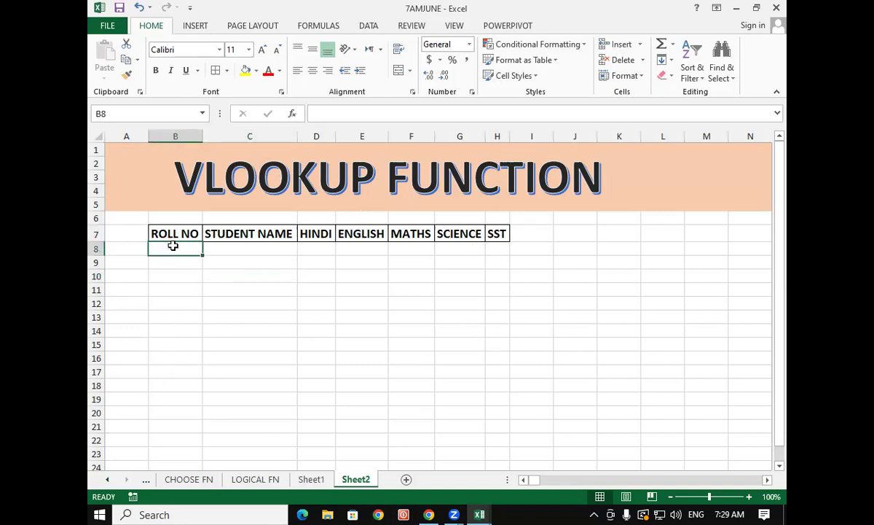
type("ABC001")
key("Return")
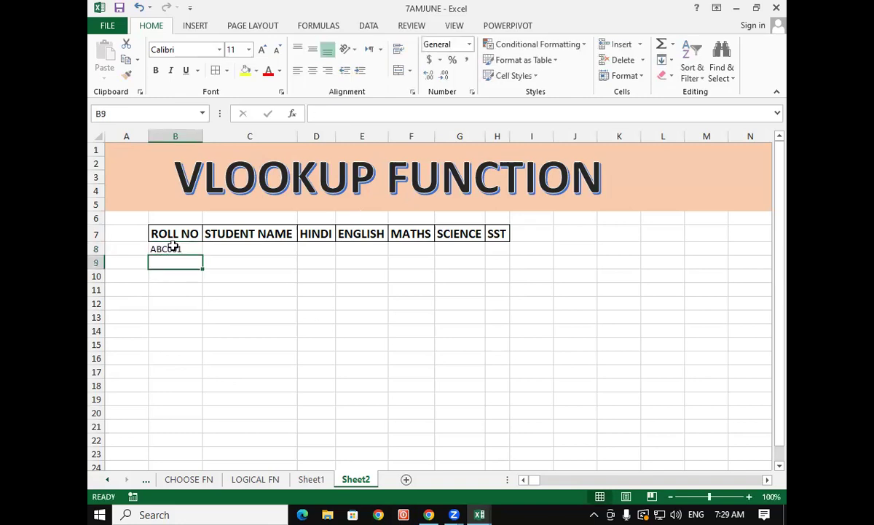
type("ABC0")
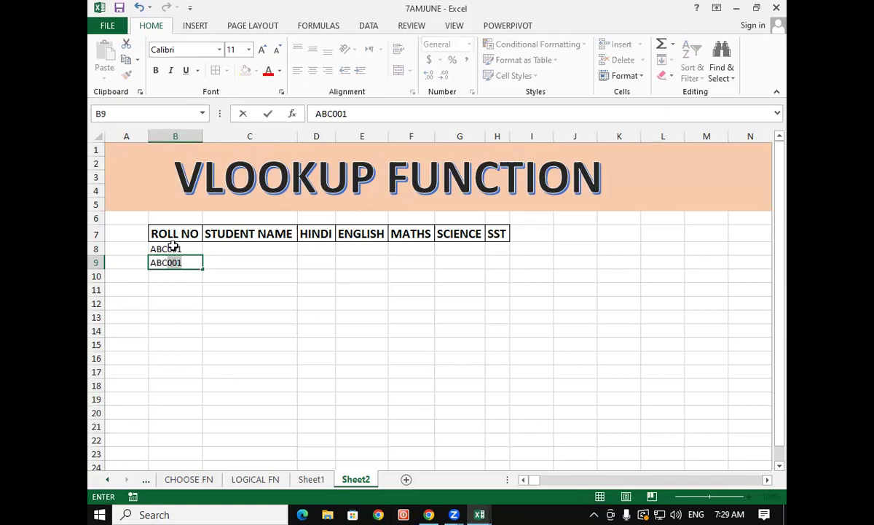
type("02")
key("Return")
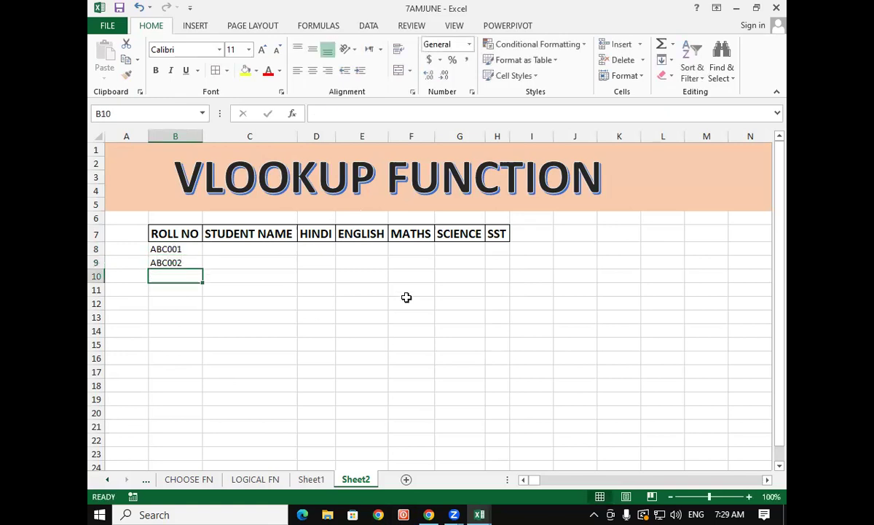
Step: Autofill the roll numbers down to ABC010 in B17, then select the student table
left_click_drag(188, 249, 197, 368)
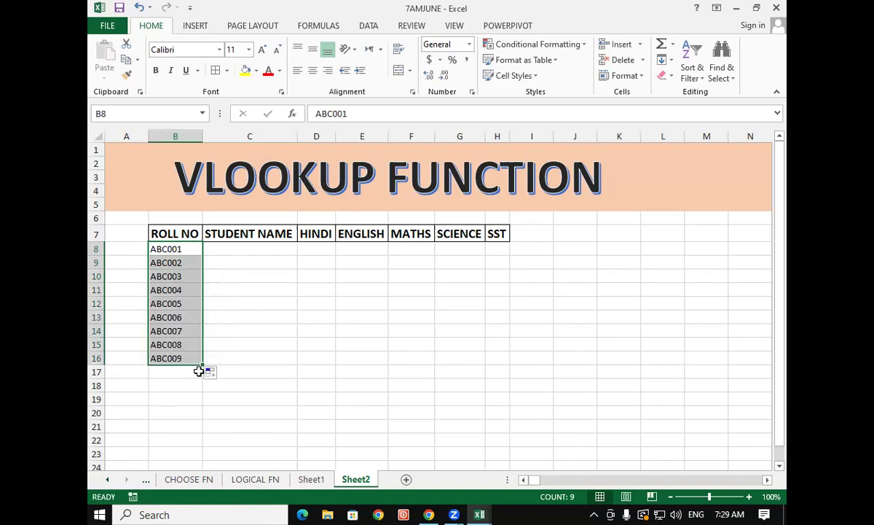
left_click_drag(203, 366, 203, 375)
left_click(246, 358)
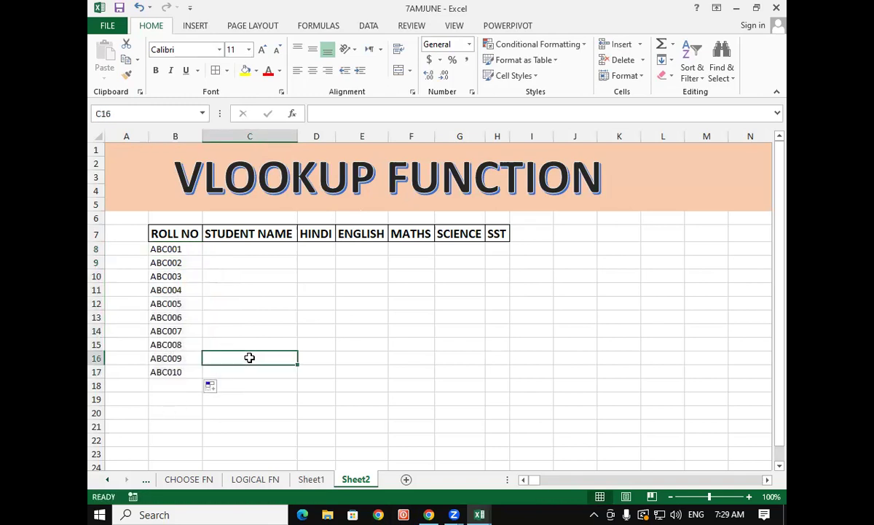
mouse_move(169, 233)
left_mouse_down()
mouse_move(495, 360)
mouse_move(498, 371)
left_mouse_up()
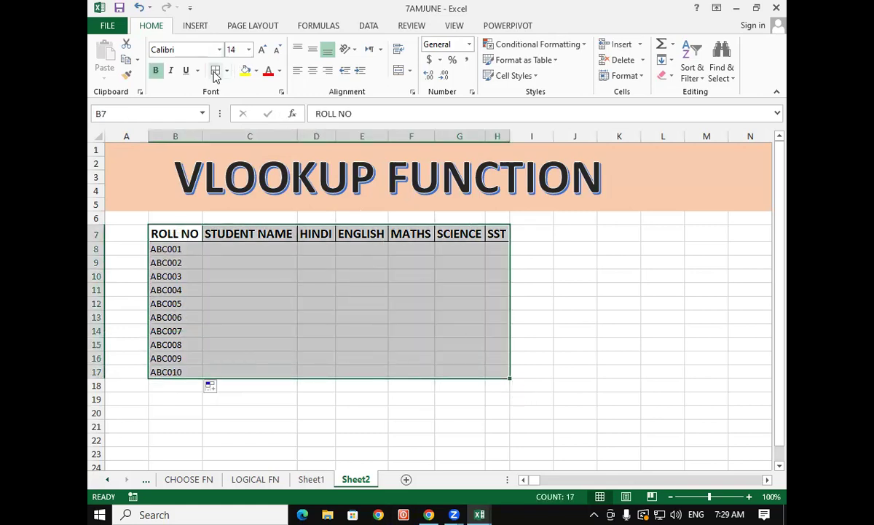
Step: Set the student table's text to 16 pt
left_click(240, 45)
type("16")
key("Return")
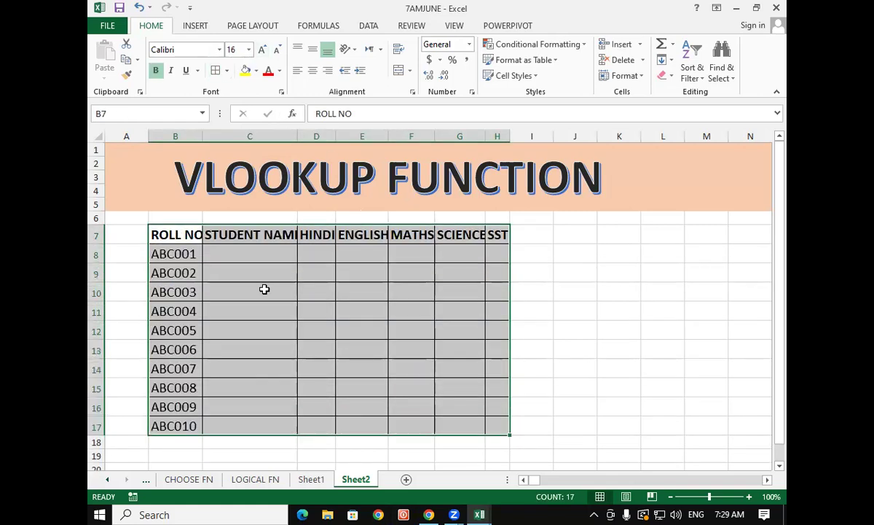
left_click(249, 252)
Step: Autofit column C so the STUDENT NAME entries fit
left_click(256, 136)
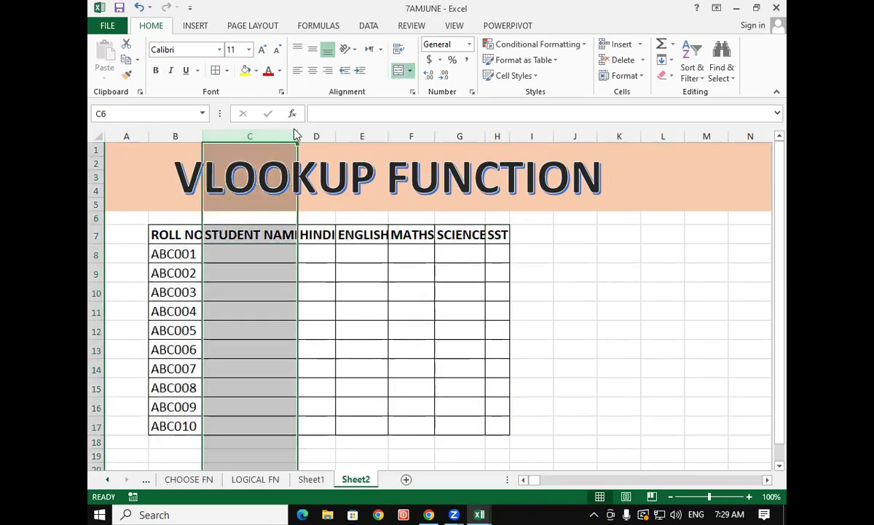
double_click(298, 137)
left_click(298, 252)
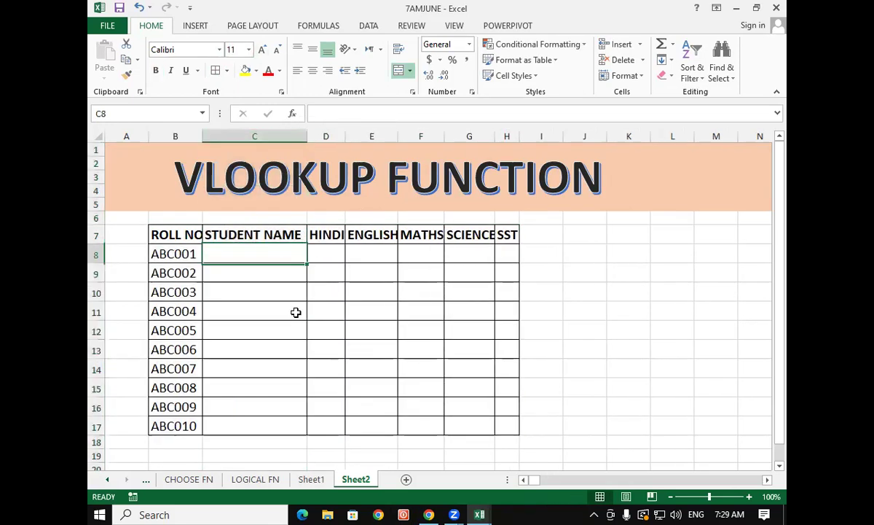
Step: Copy the student names PARMA through RAJKUMAR from the MARKSHEET sheet
left_click(173, 482)
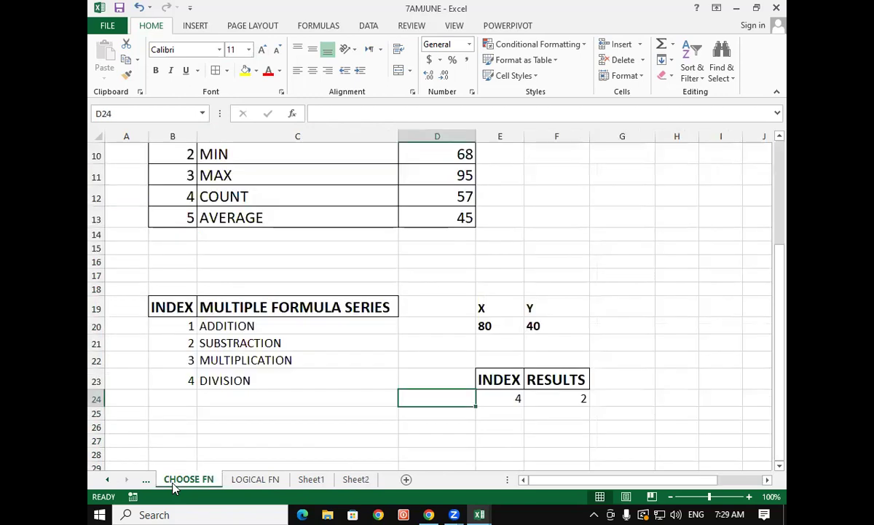
left_click(143, 481)
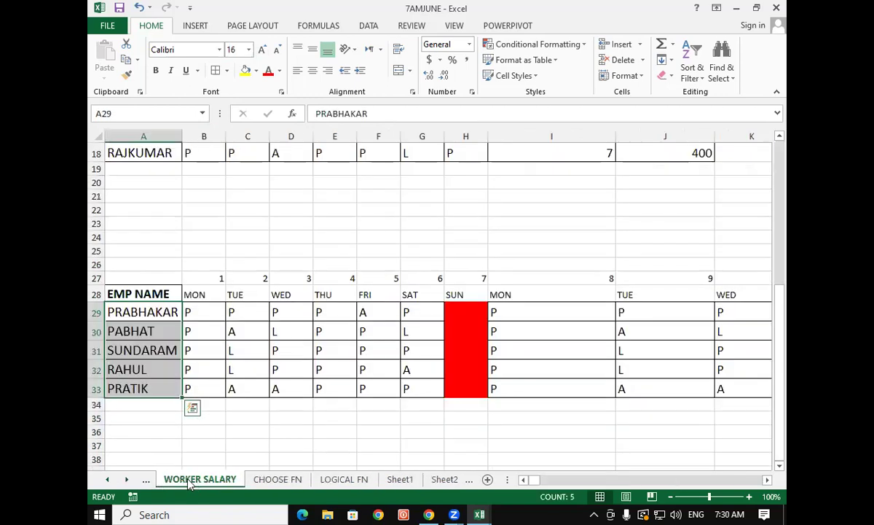
left_click(108, 479)
left_click(108, 480)
left_click(108, 479)
left_click(108, 479)
left_click(182, 481)
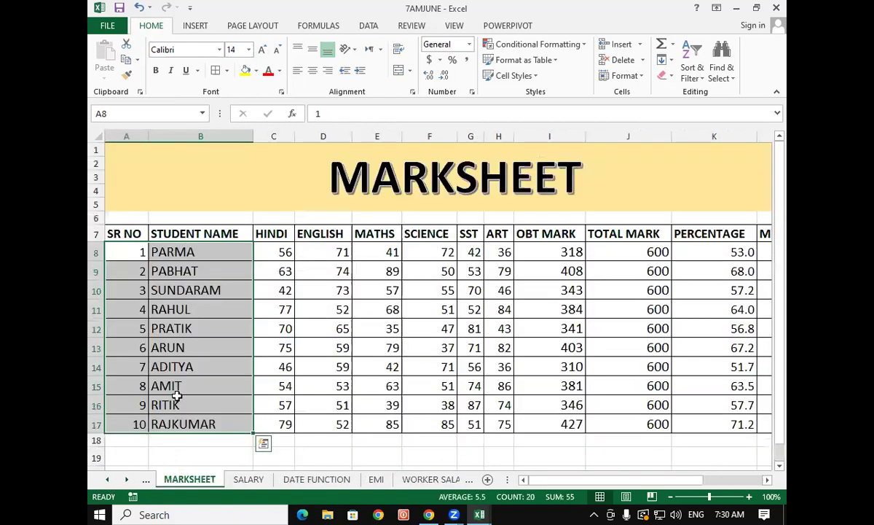
left_click_drag(209, 252, 208, 424)
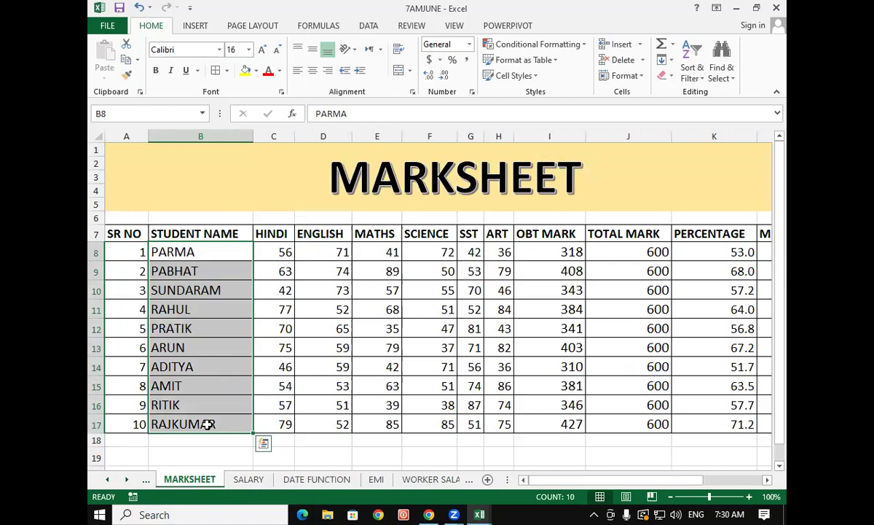
key("ctrl+c")
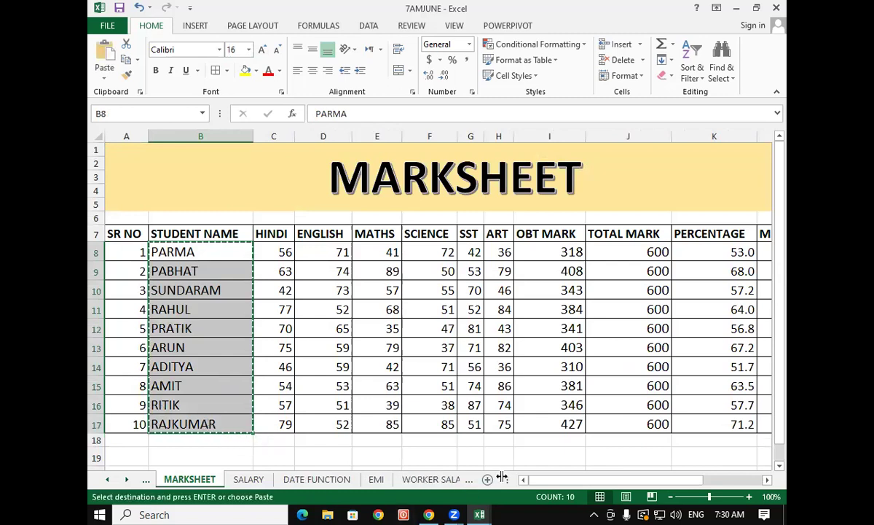
Step: Paste the names into C8:C17 on Sheet2 under STUDENT NAME
left_click(469, 479)
left_click(468, 478)
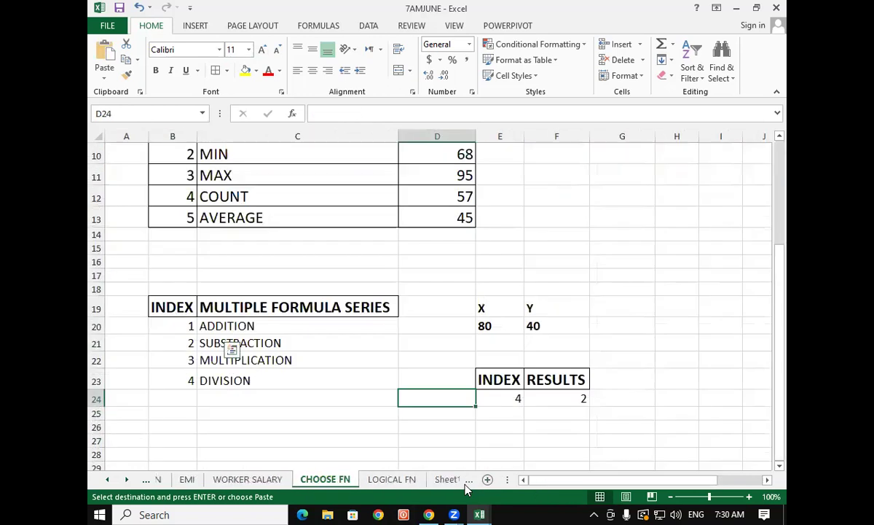
left_click(467, 480)
left_click(443, 481)
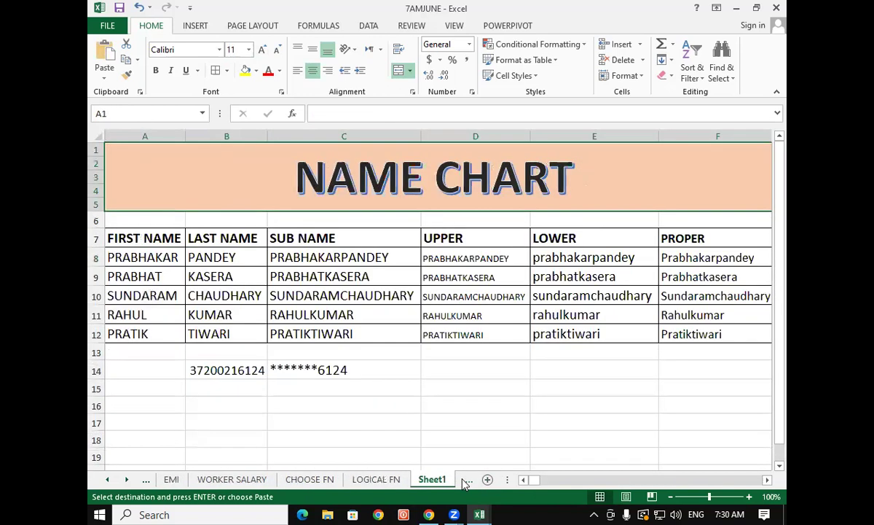
left_click(467, 482)
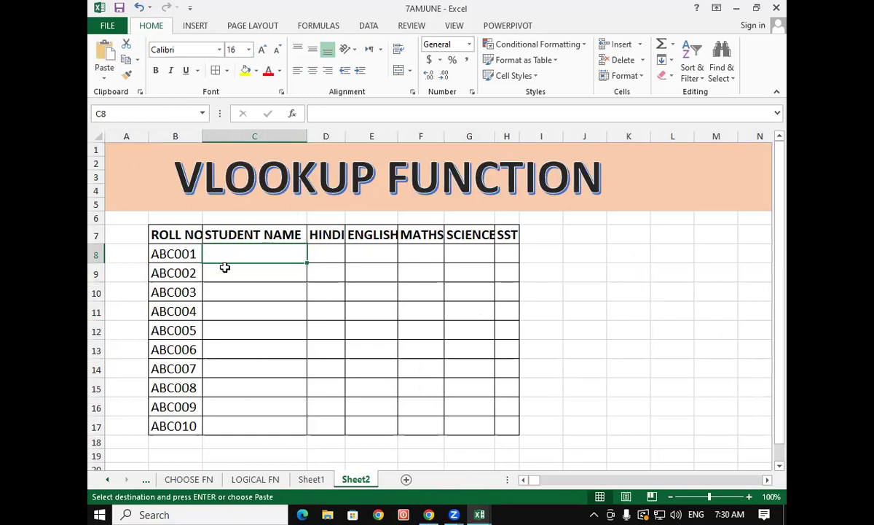
key("ctrl+v")
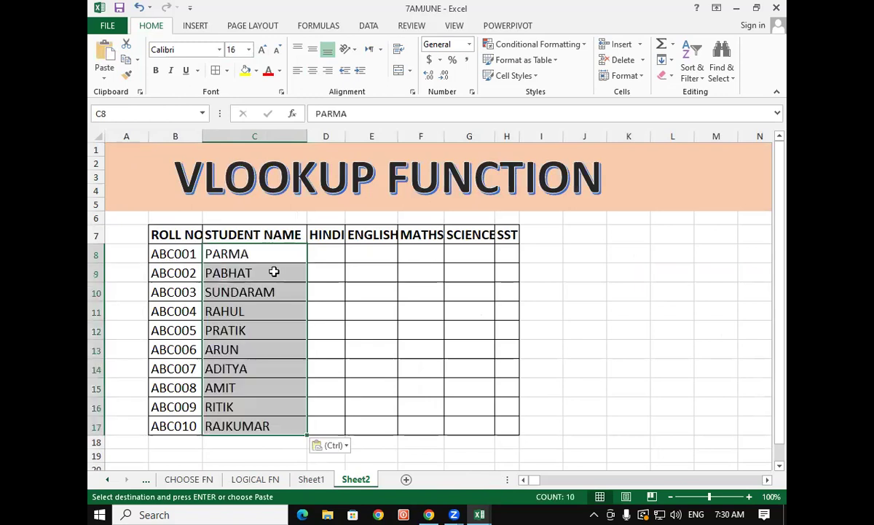
left_click(330, 249)
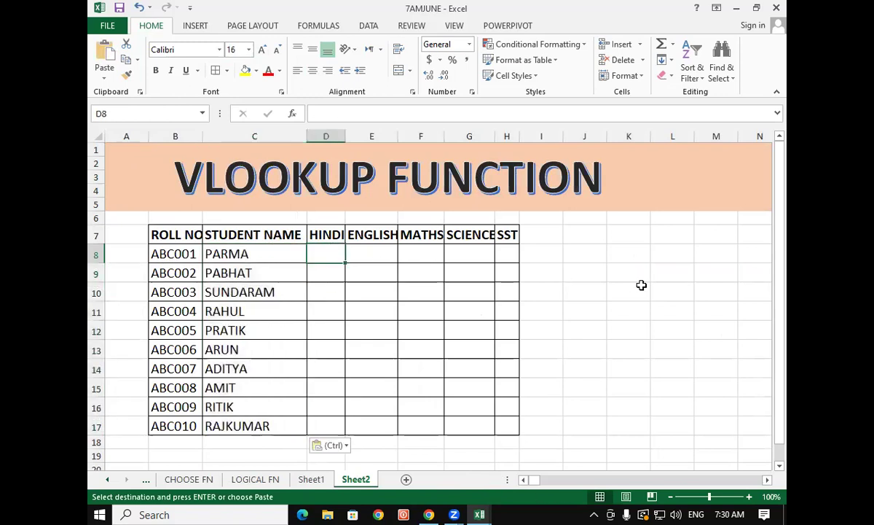
Step: Enter =RANDBETWEEN(35,90) in D8 and fill it across D8:H17
type("=RA")
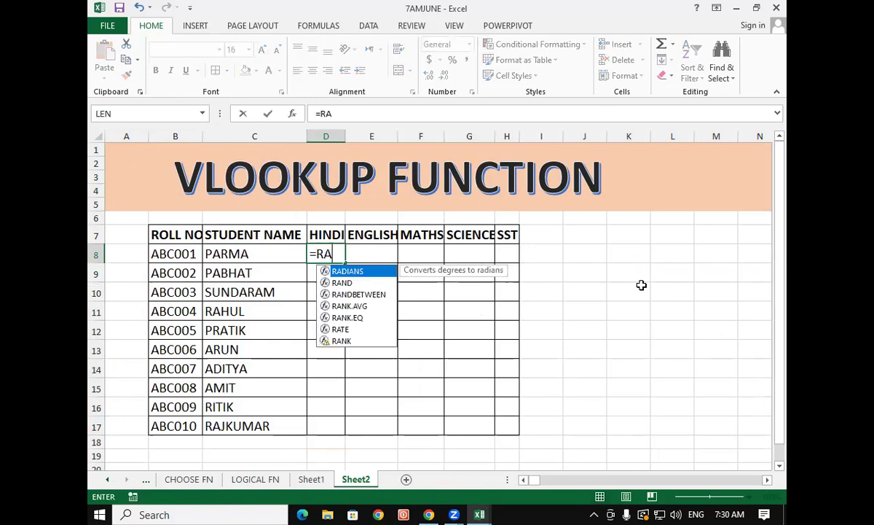
type("ND")
key("Down")
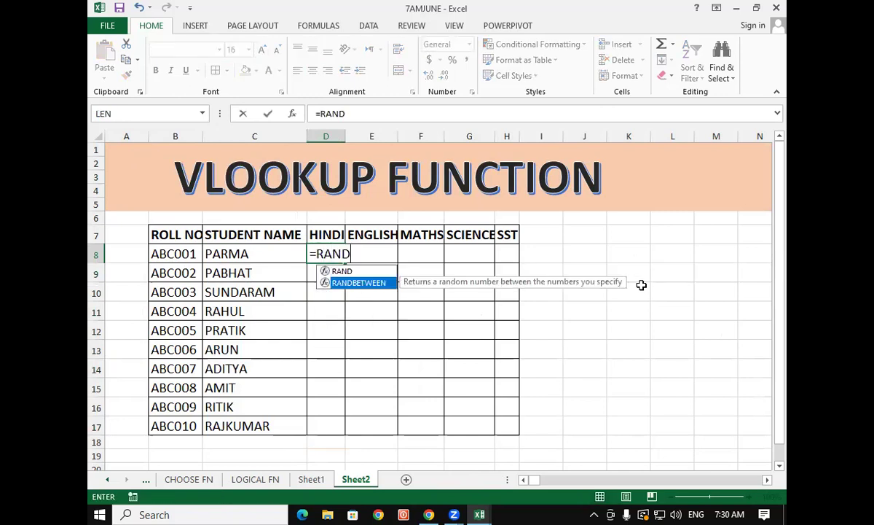
key("Tab")
type("5,90")
key("Return")
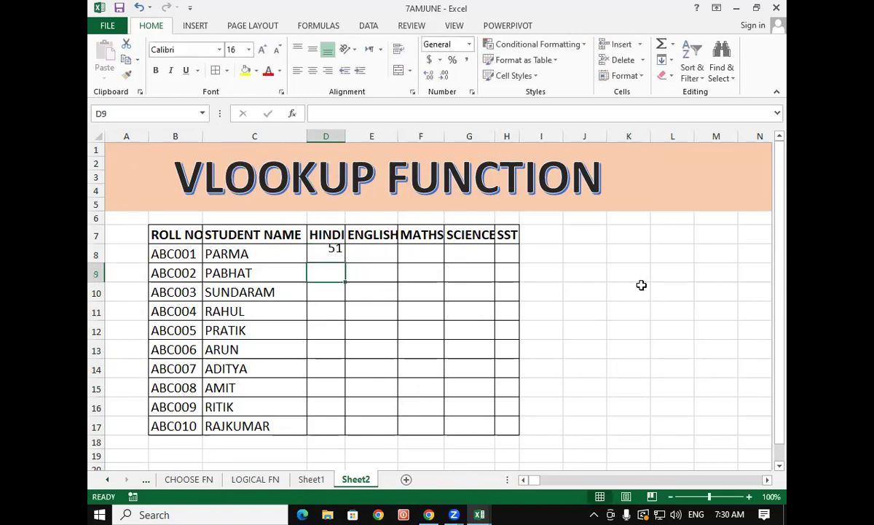
left_click(342, 254)
mouse_move(347, 263)
left_mouse_down()
mouse_move(346, 431)
mouse_move(523, 407)
left_mouse_up()
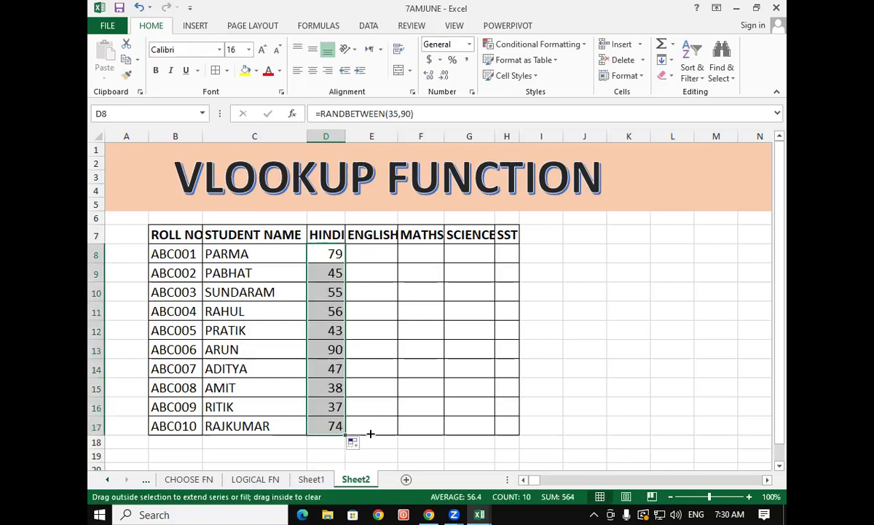
Step: Copy the marks D8:H17 and paste them back as values only
right_click(435, 328)
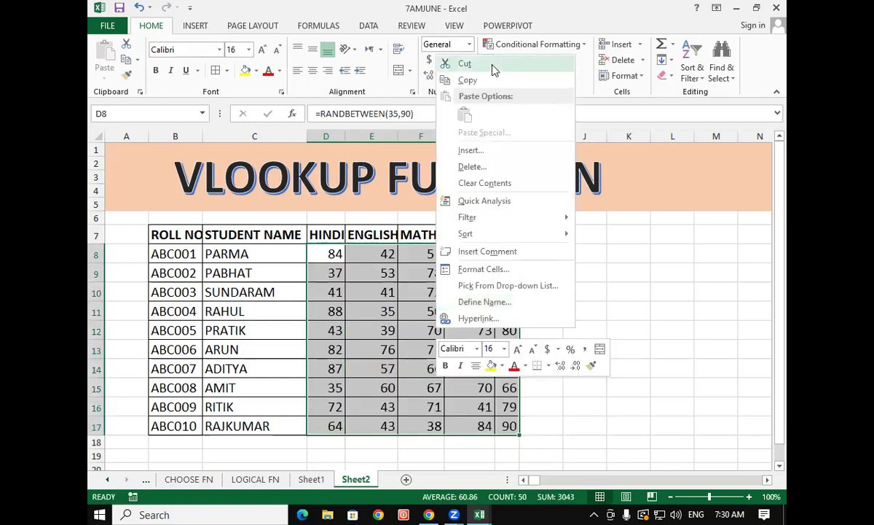
left_click(455, 76)
right_click(388, 314)
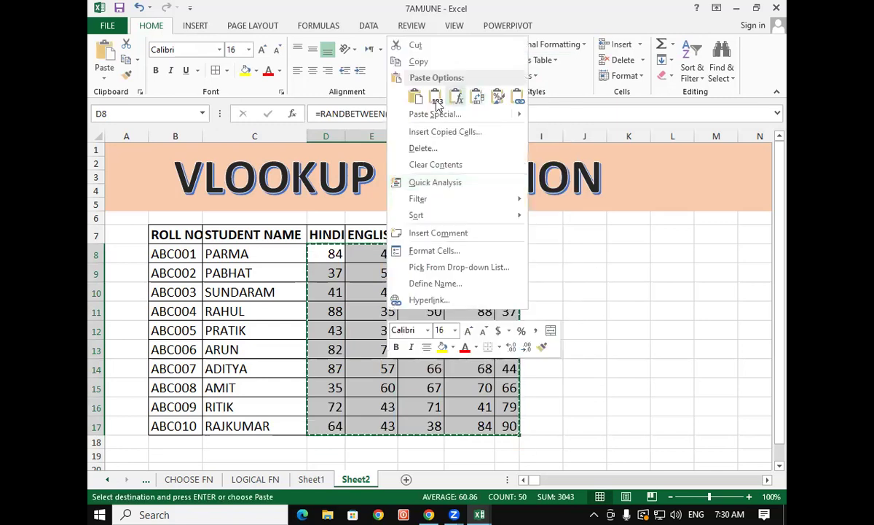
left_click(403, 112)
left_click(321, 68)
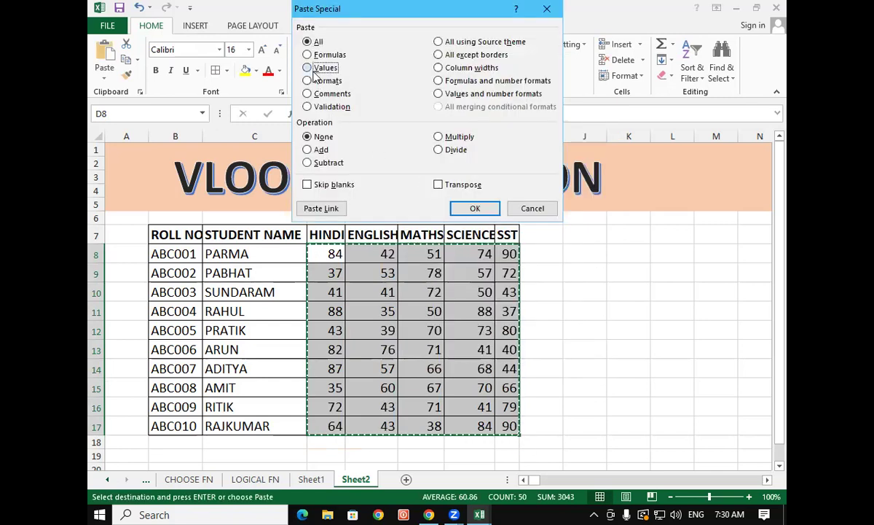
left_click(474, 209)
key("Return")
left_click(673, 348)
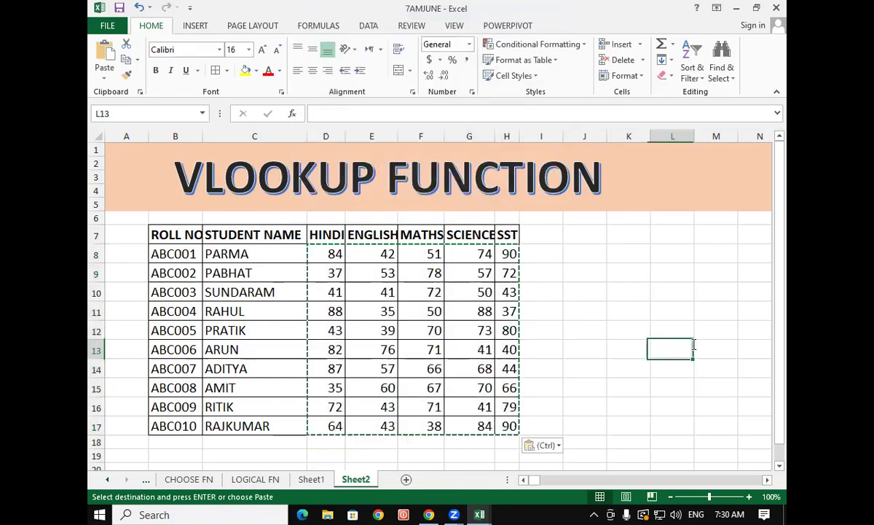
left_click(646, 295)
left_click(696, 354)
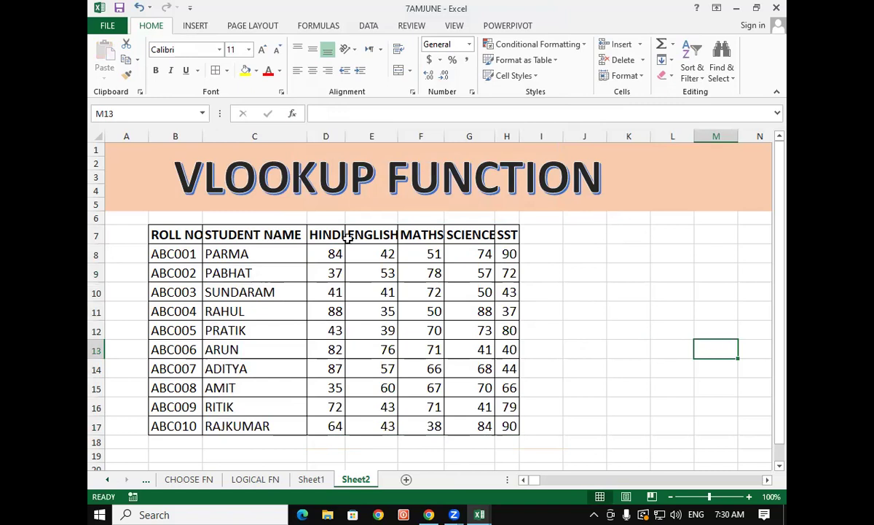
left_click_drag(156, 236, 503, 232)
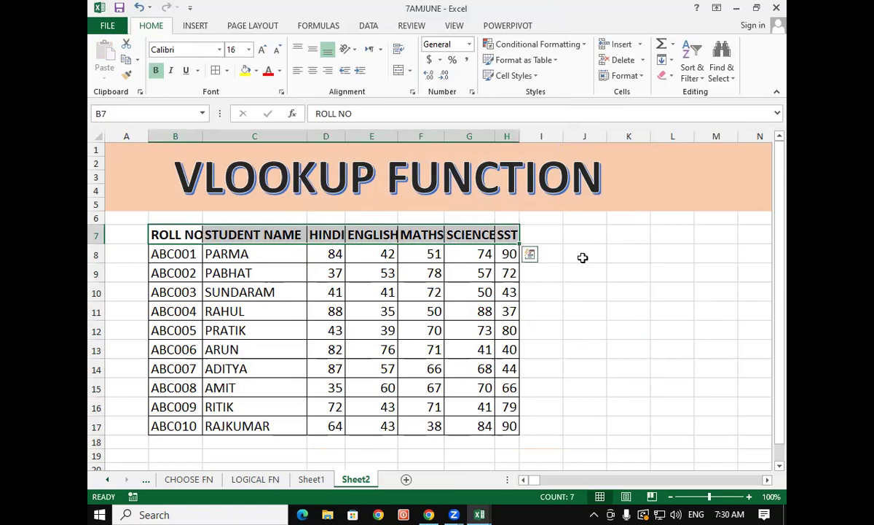
left_click_drag(587, 233, 583, 377)
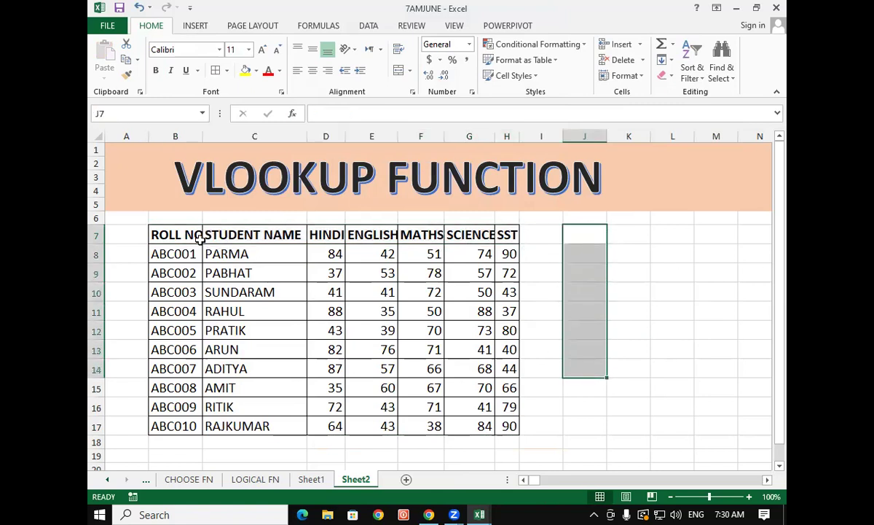
left_click(180, 232)
left_click(247, 232)
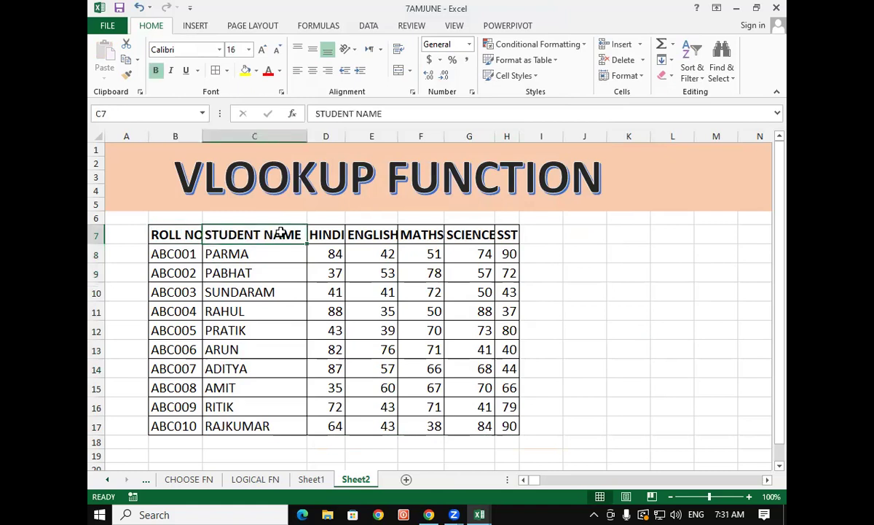
left_click(324, 233)
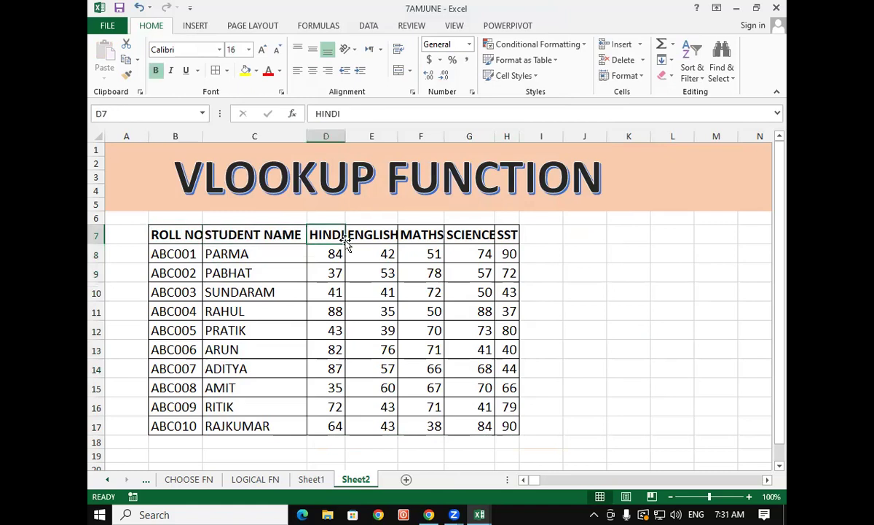
left_click(589, 234)
left_click(591, 258)
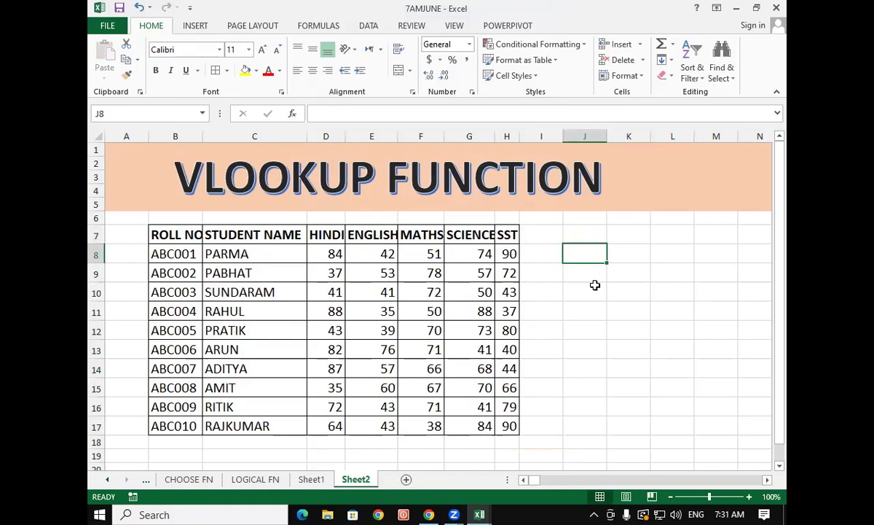
left_click(591, 277)
left_click(591, 292)
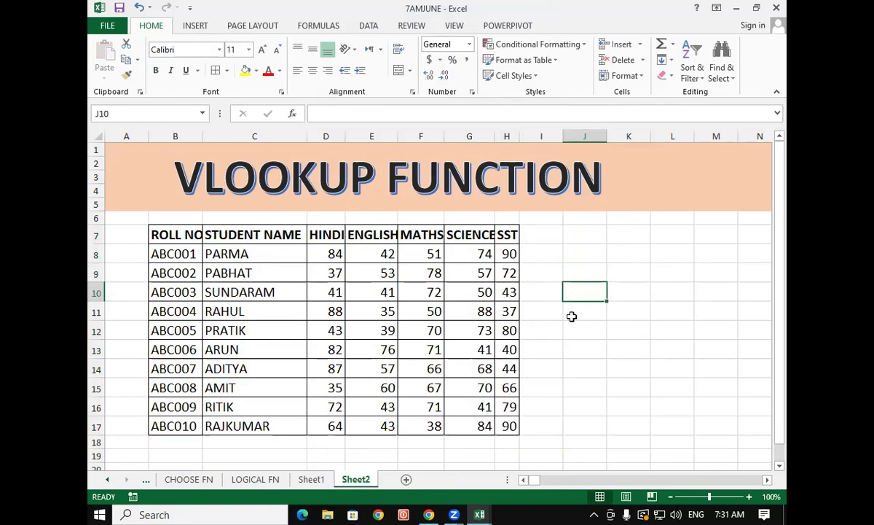
left_click(572, 317)
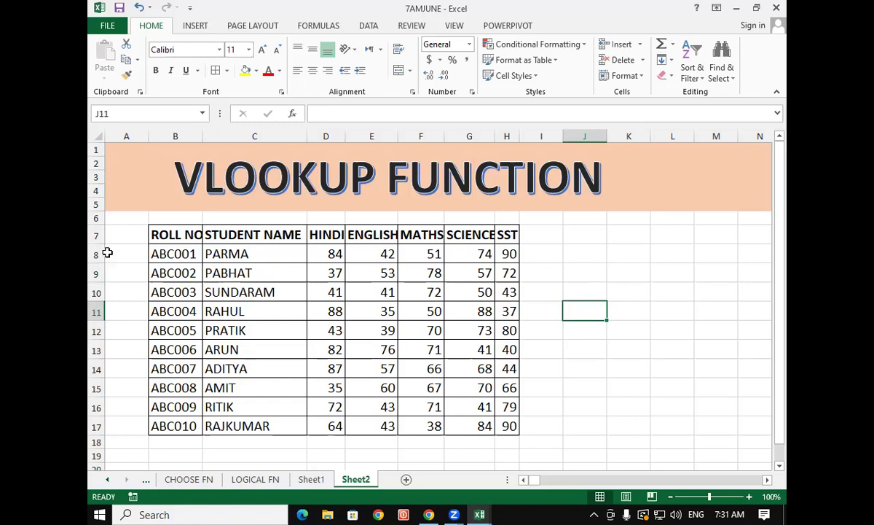
left_click(159, 236)
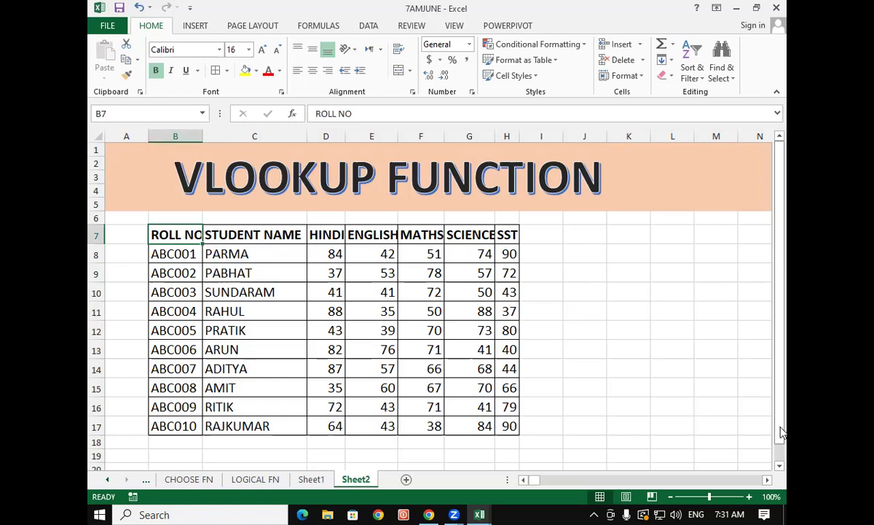
Step: Copy the header row ROLL NO through SST and paste it transposed into K7
left_click_drag(156, 233, 503, 235)
right_click(494, 242)
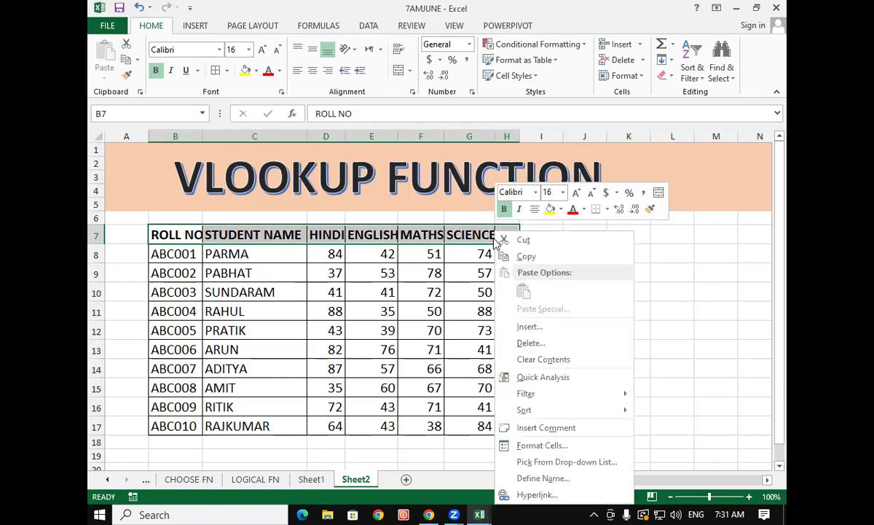
left_click(526, 256)
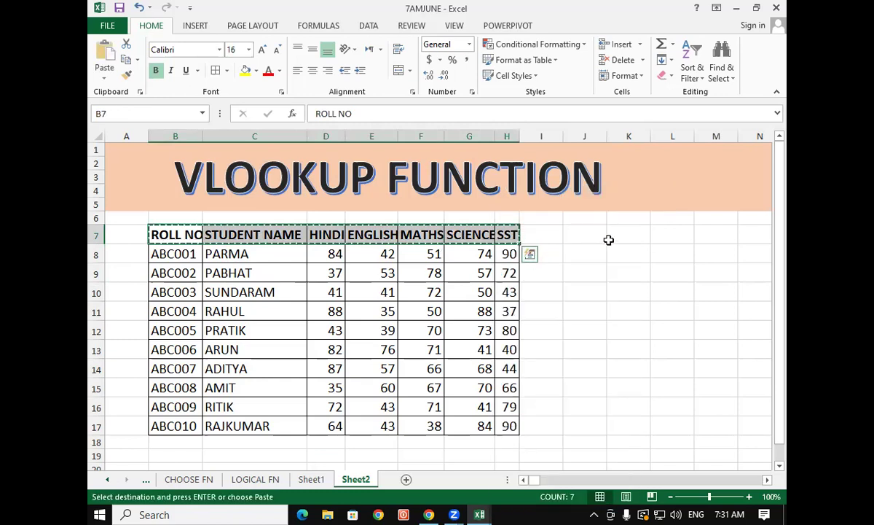
left_click(631, 236)
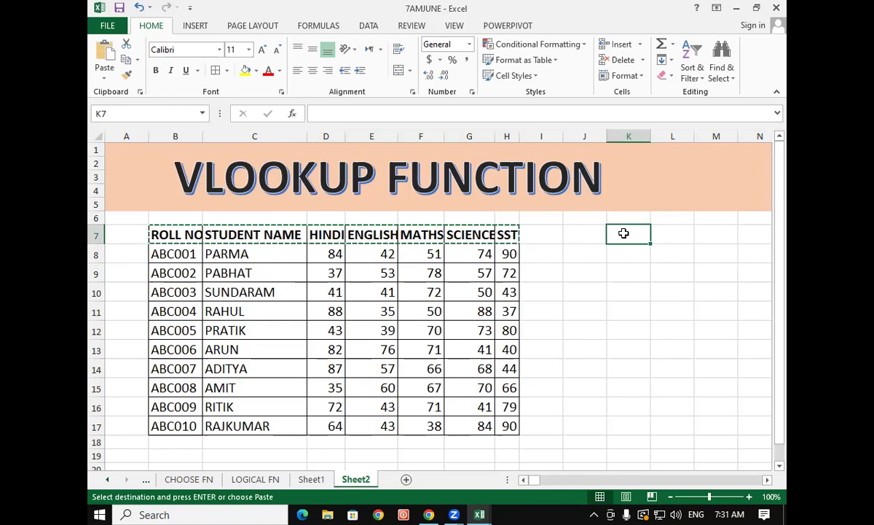
right_click(623, 233)
mouse_move(661, 313)
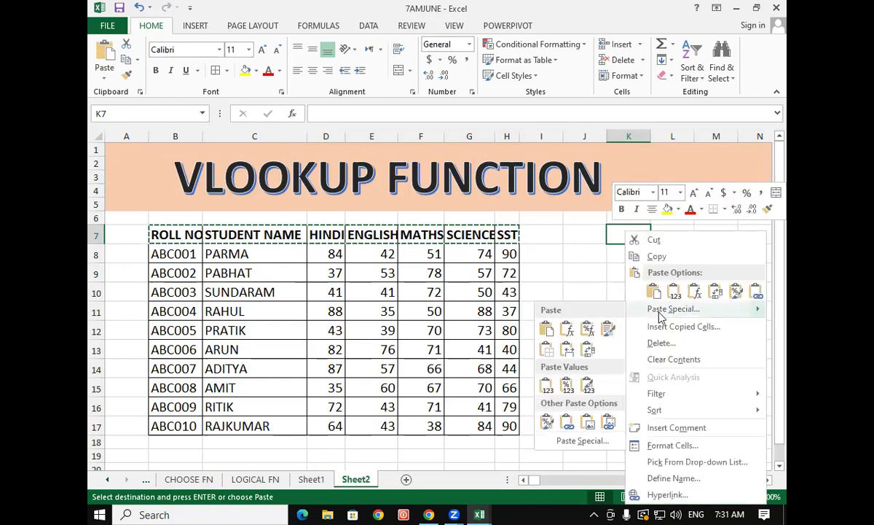
left_click(661, 314)
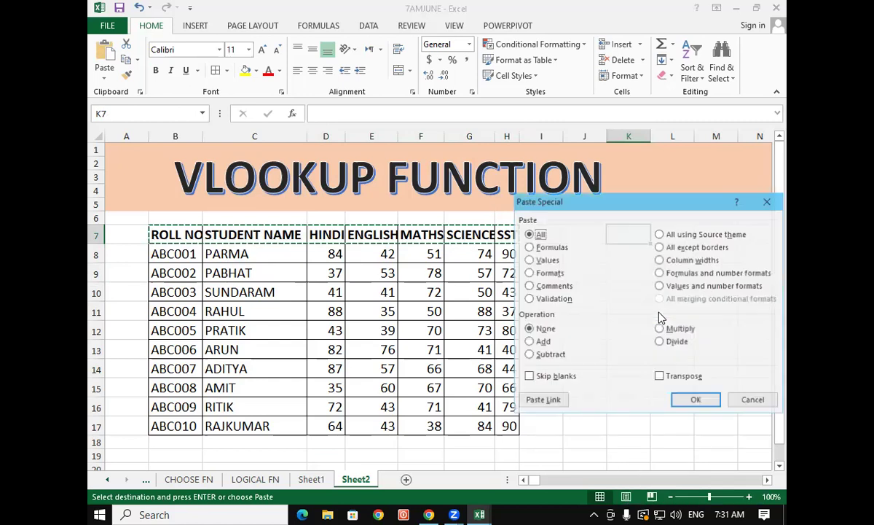
left_click(681, 377)
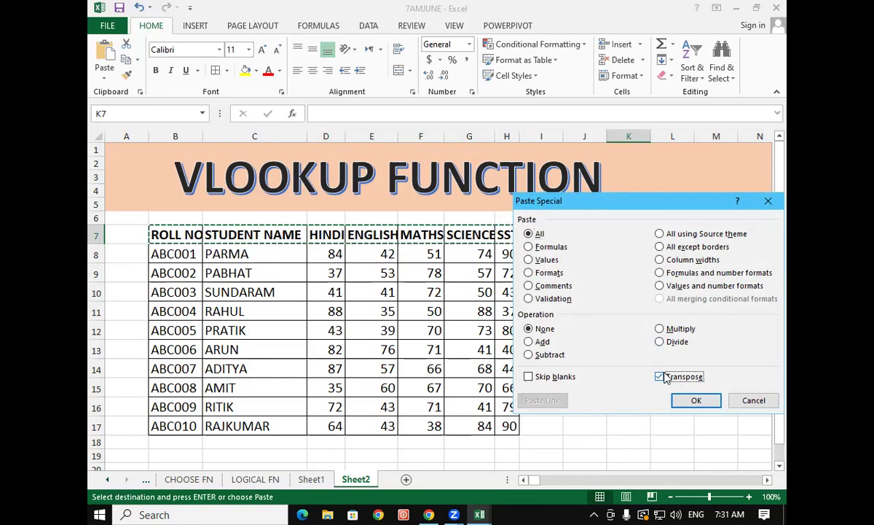
left_click(692, 404)
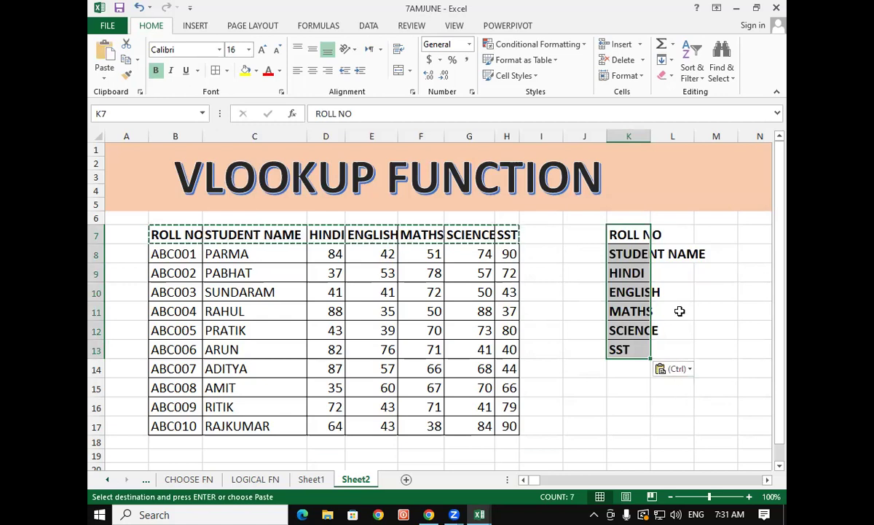
Step: Autofit column K so STUDENT NAME fits
left_click(640, 137)
double_click(649, 137)
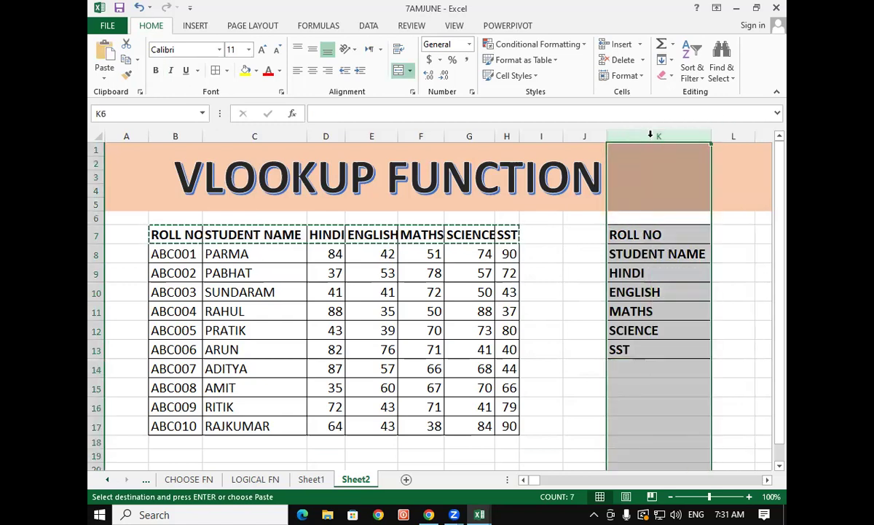
left_click(661, 311)
left_click(733, 232)
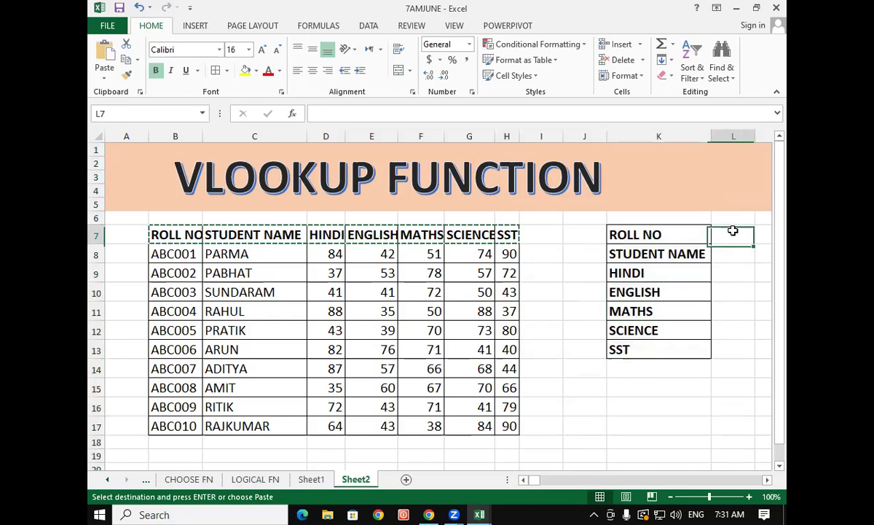
left_click(171, 254)
Step: Copy roll number ABC001 from B8 and paste it into L7
right_click(175, 260)
left_click(202, 255)
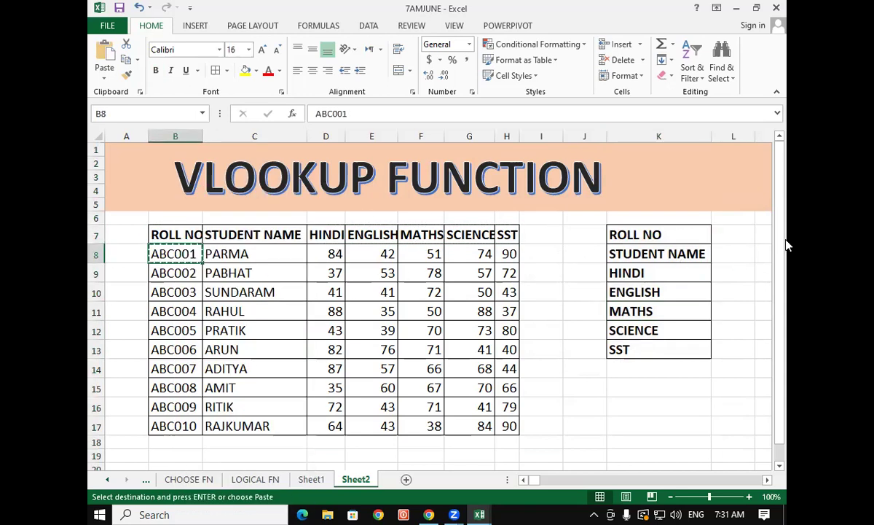
right_click(737, 233)
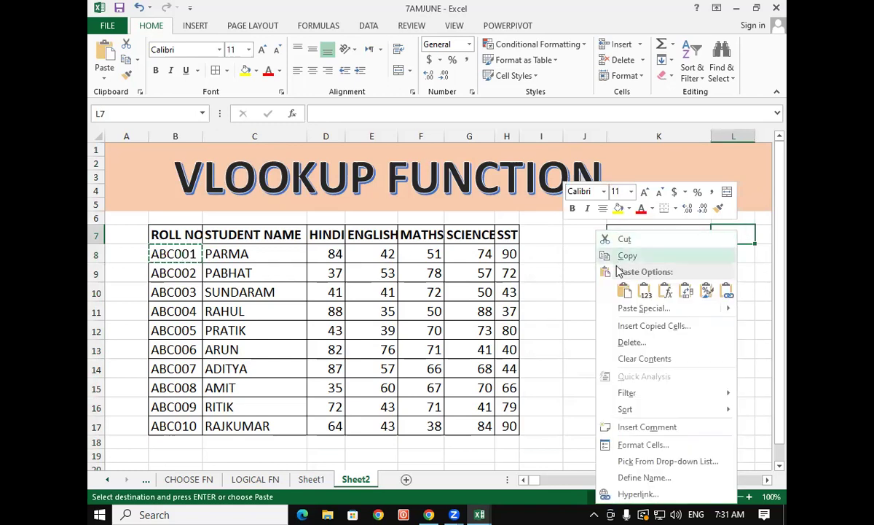
left_click(625, 291)
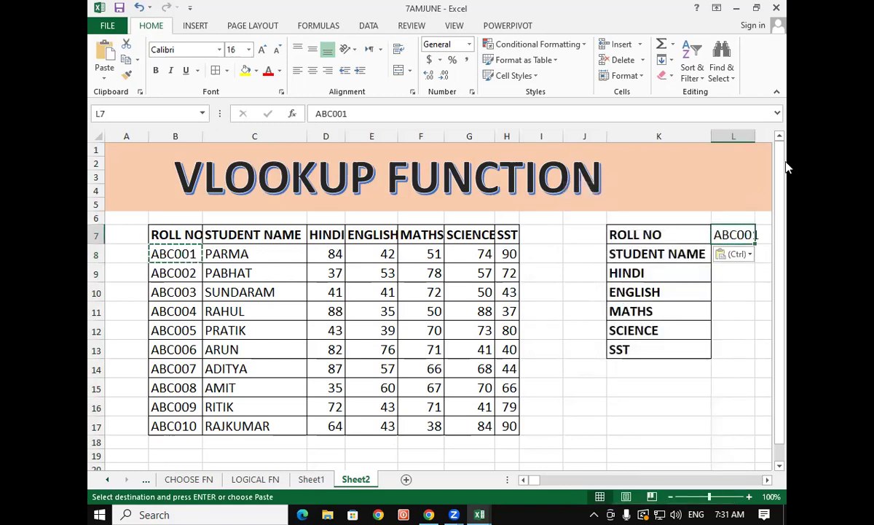
Step: Widen column L slightly and check ABC001 in L7
left_click(733, 136)
left_click_drag(756, 137, 764, 137)
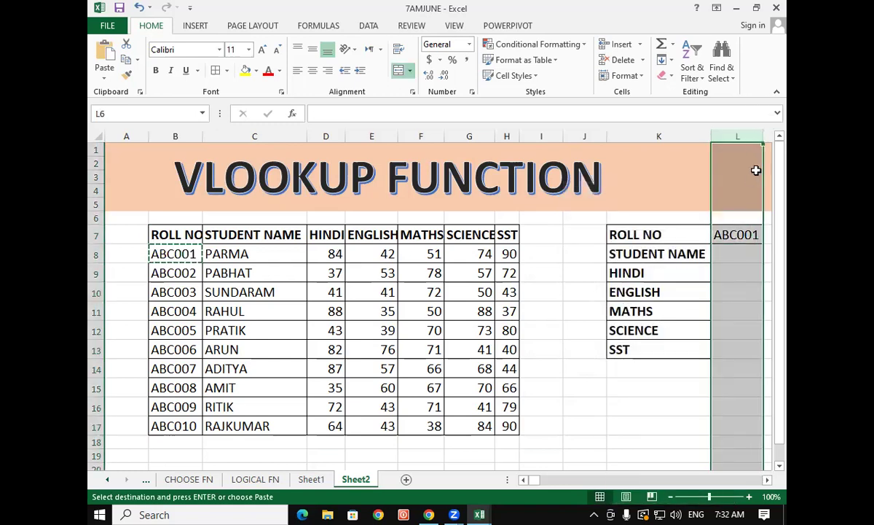
left_click(736, 254)
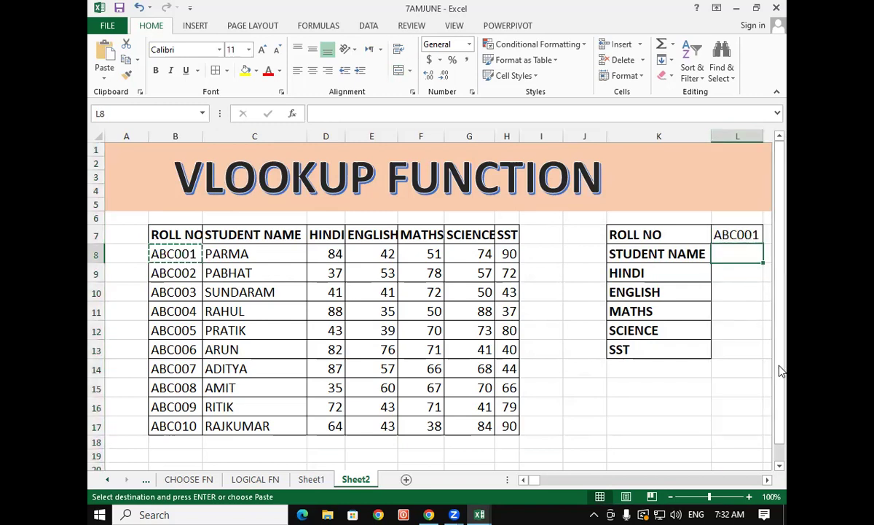
left_click(744, 229)
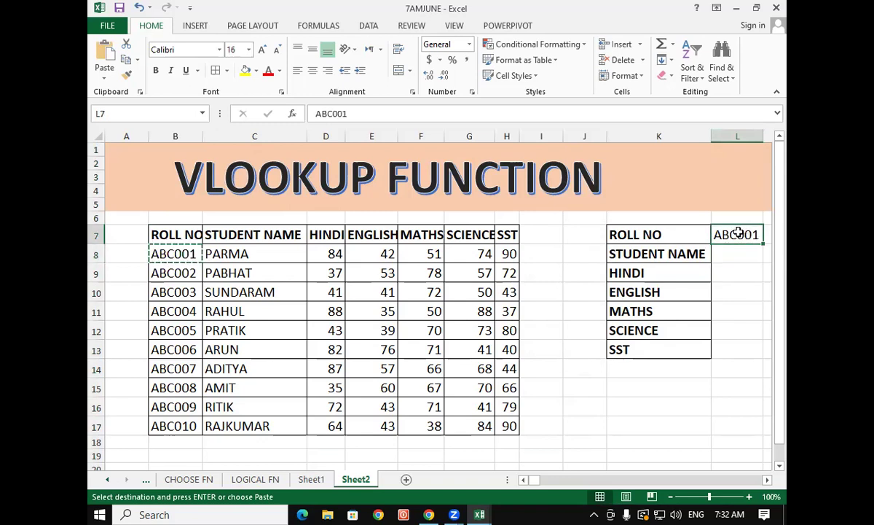
Step: Move down the empty panel cells L8 to L13, ending on K14 below SST
left_click(738, 257)
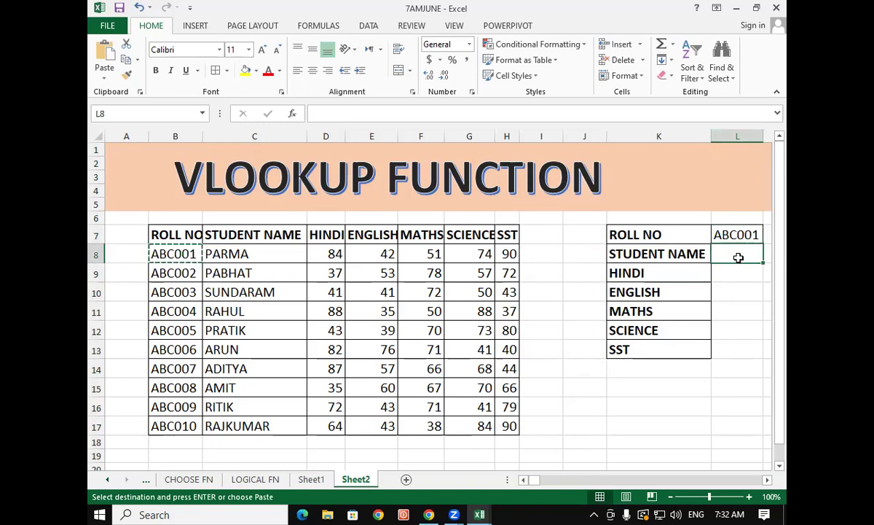
left_click(728, 277)
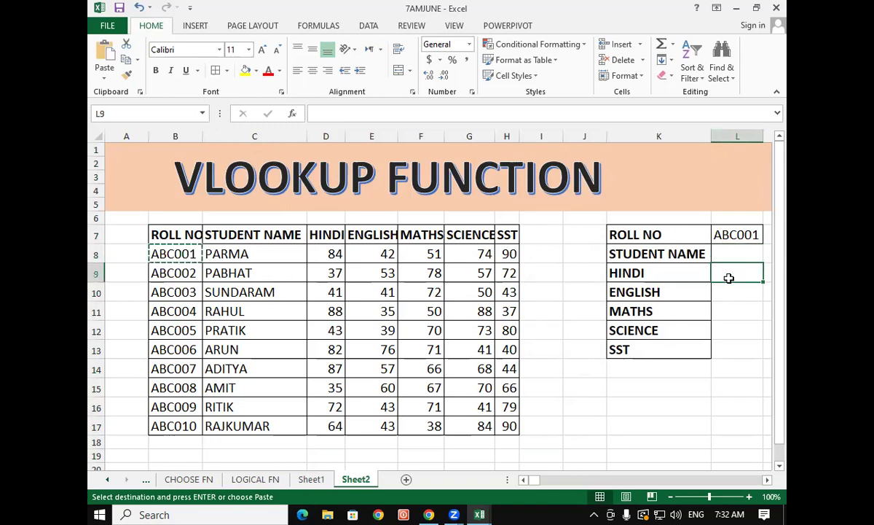
left_click(729, 286)
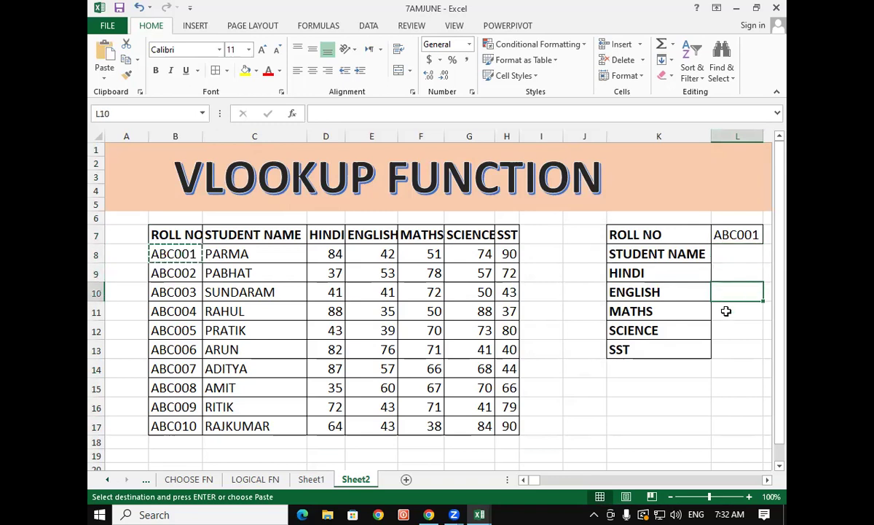
left_click(726, 311)
left_click(726, 329)
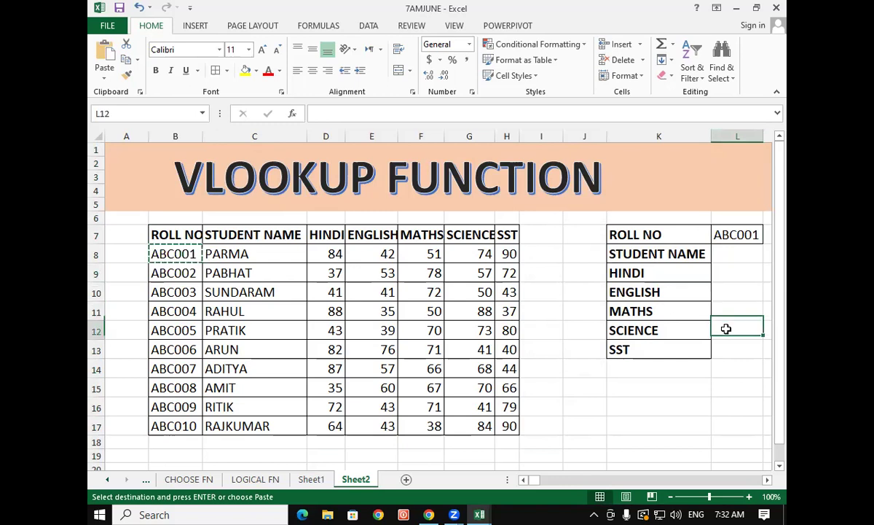
left_click(733, 349)
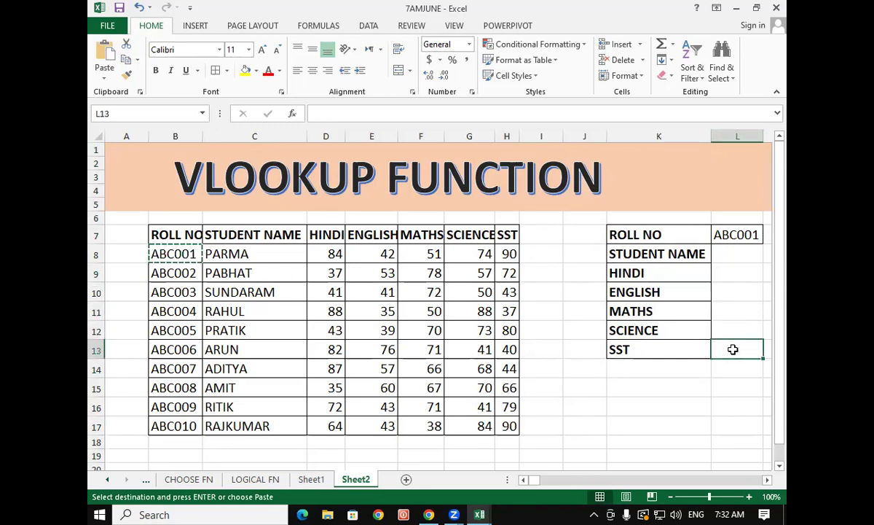
left_click(623, 368)
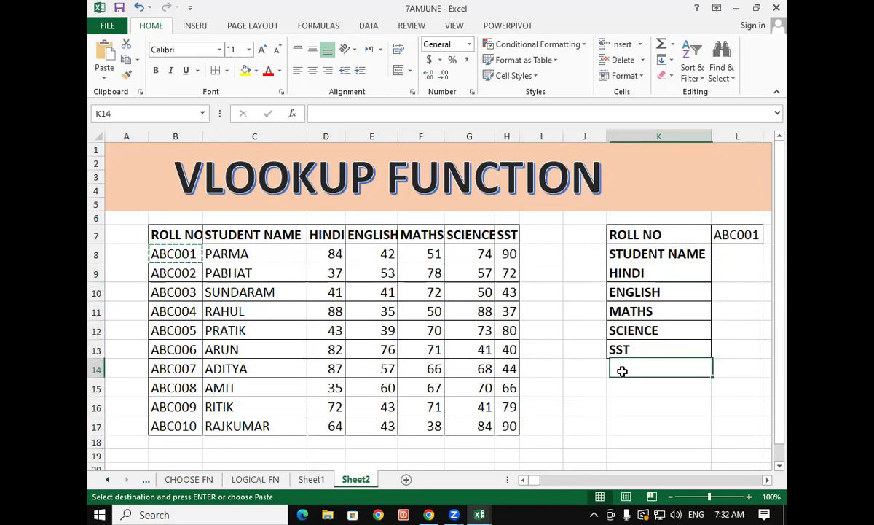
Step: Add the labels OBT MARK in K14 and PERCENTAGE in K15
type("O")
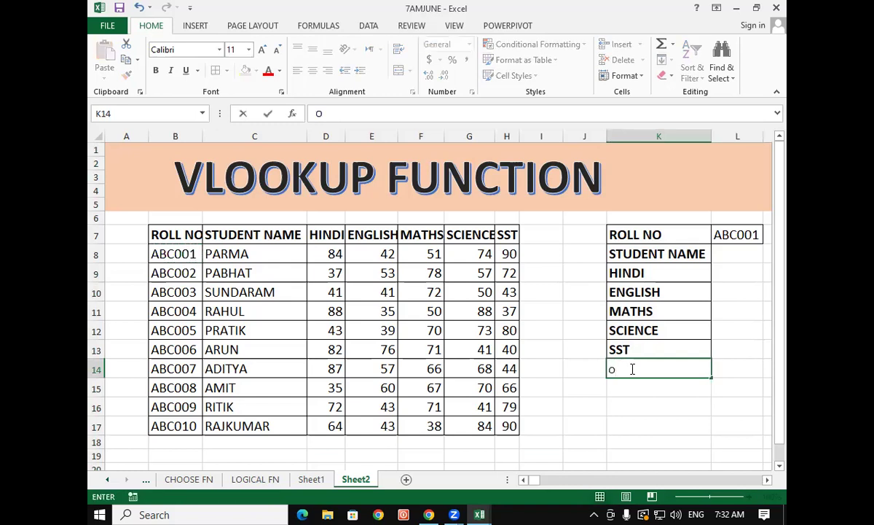
key("Up")
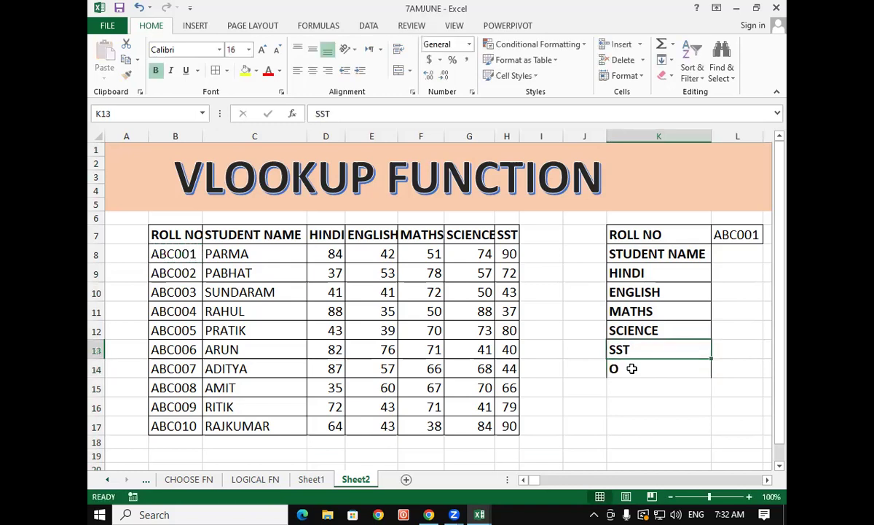
left_click(632, 369)
type("OB")
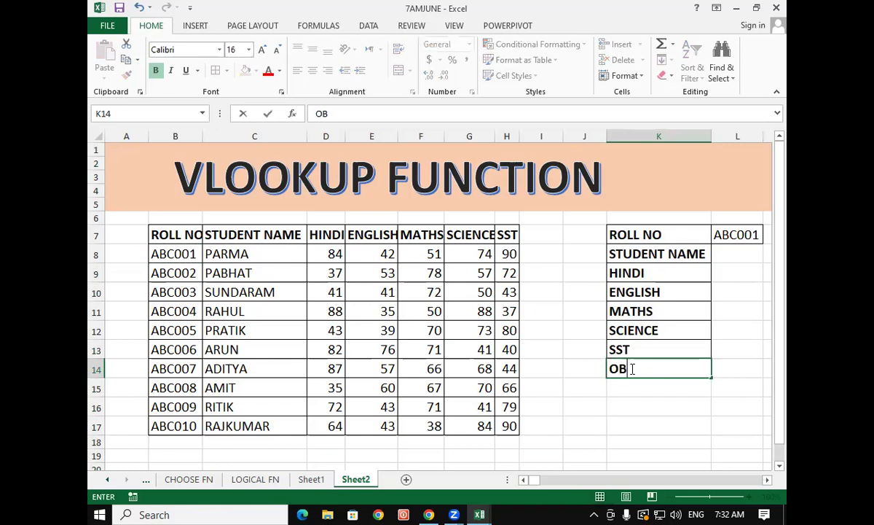
type("T MARK")
key("Return")
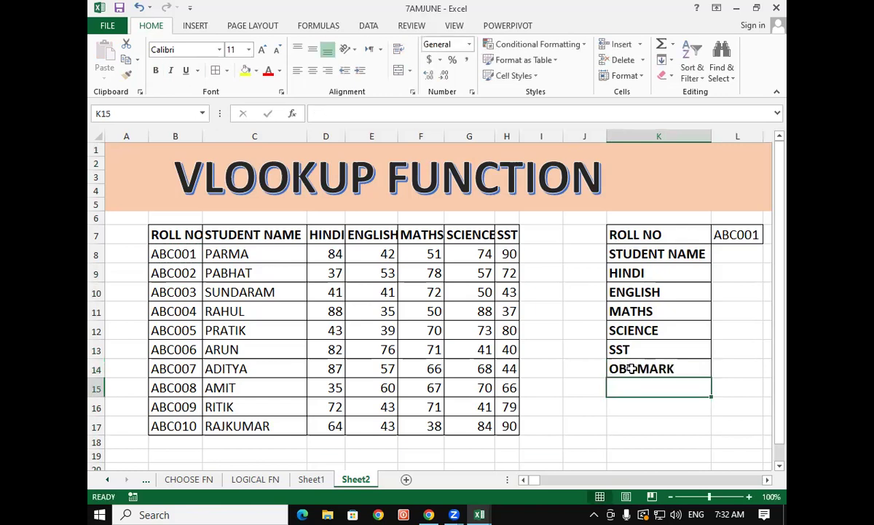
type("PERCE")
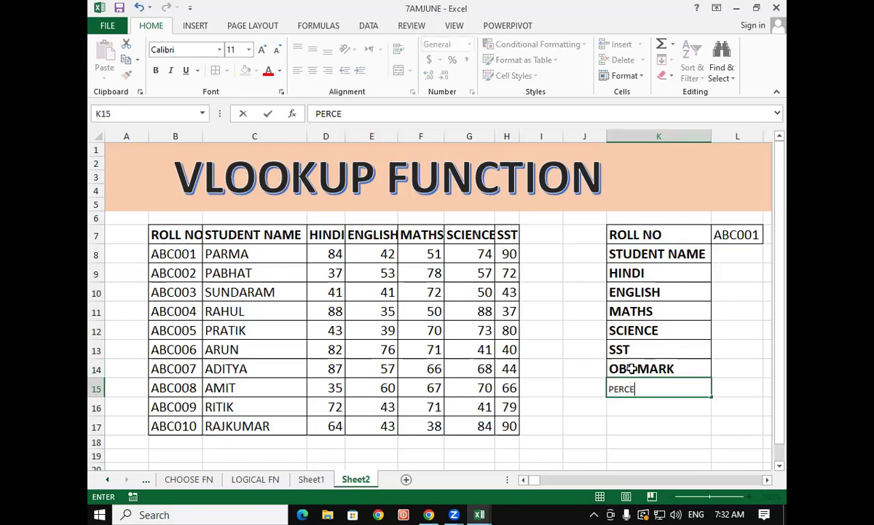
type("NTAGE")
key("Return")
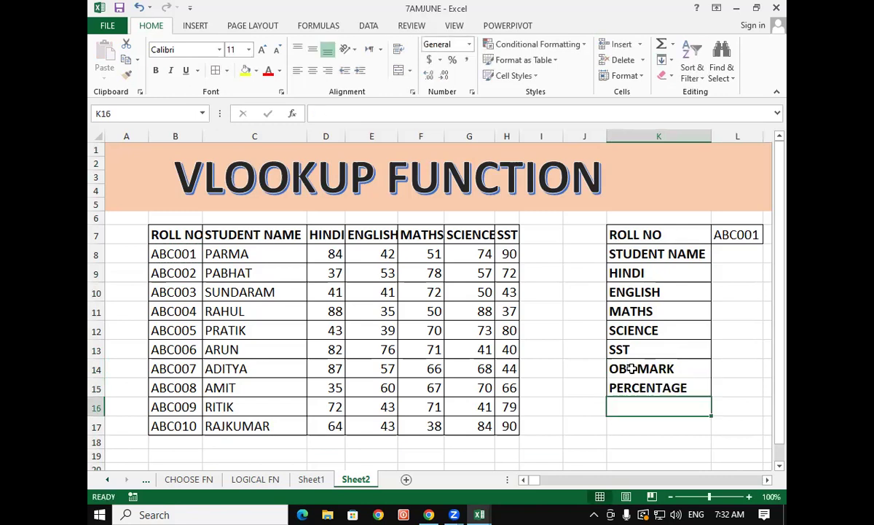
Step: Apply All Borders to the lookup panel K7:L15
mouse_move(725, 235)
left_mouse_down()
mouse_move(729, 394)
mouse_move(678, 389)
left_mouse_up()
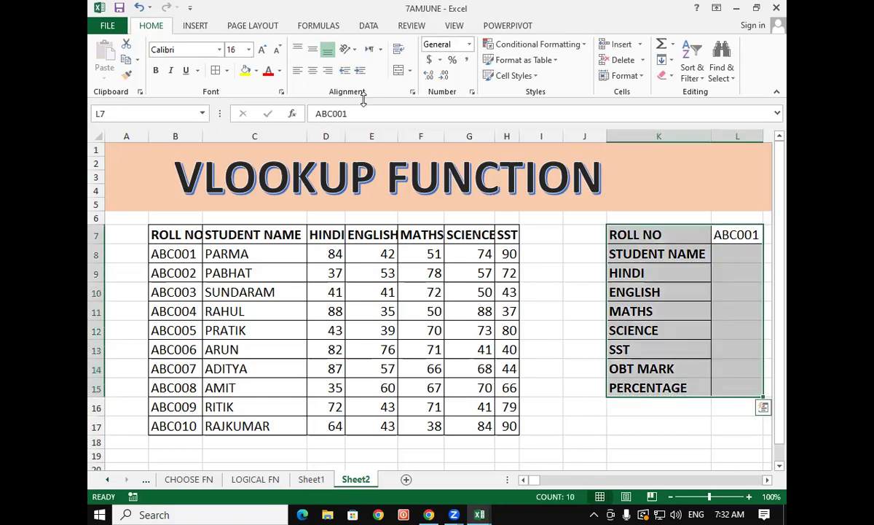
left_click(215, 70)
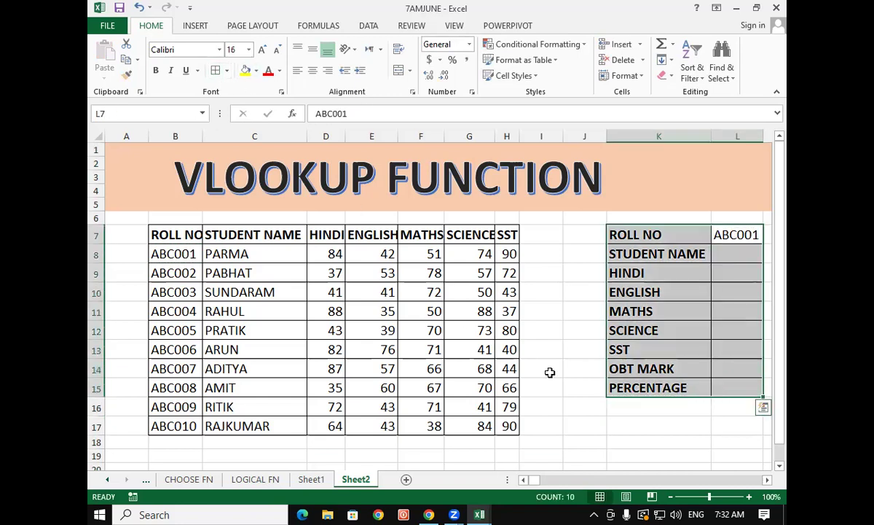
left_click(548, 386)
left_click(729, 255)
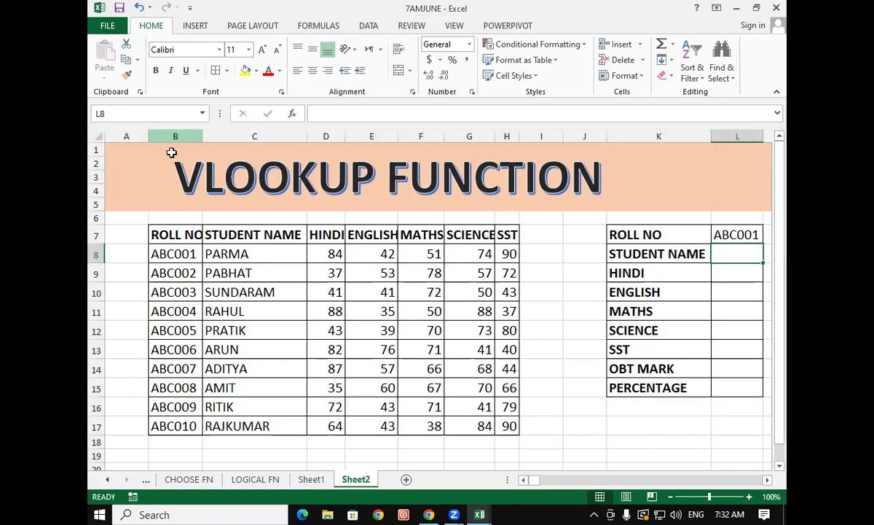
Step: Select the student marks table B7:H17, then pick result cell L8 beside STUDENT NAME
left_click(219, 136)
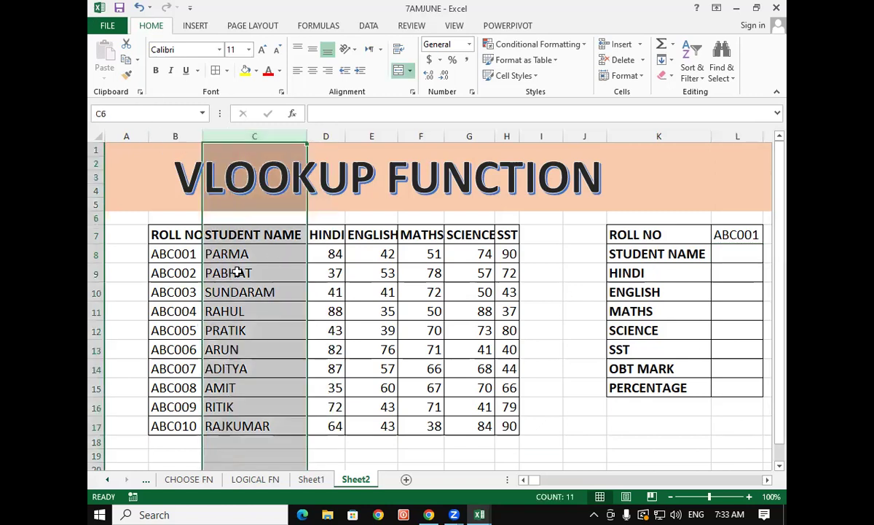
left_click(570, 369)
mouse_move(164, 232)
left_mouse_down()
mouse_move(312, 372)
mouse_move(502, 422)
left_mouse_up()
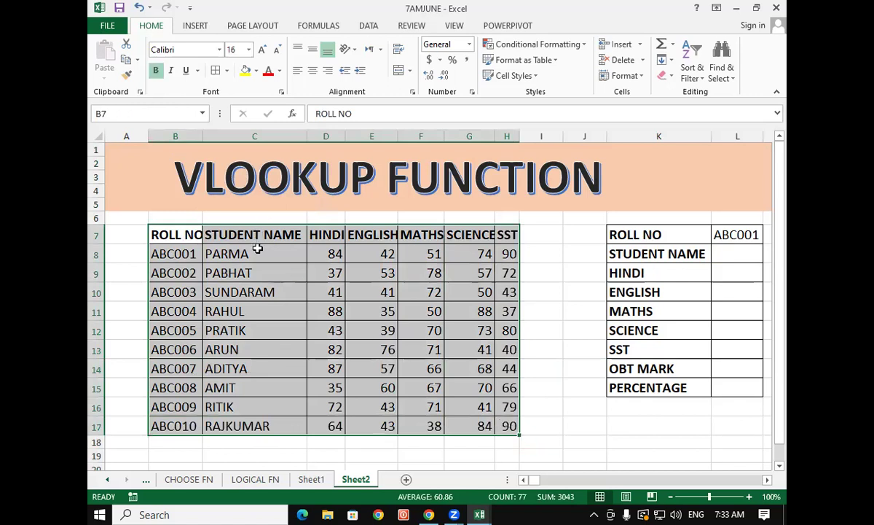
left_click(187, 233)
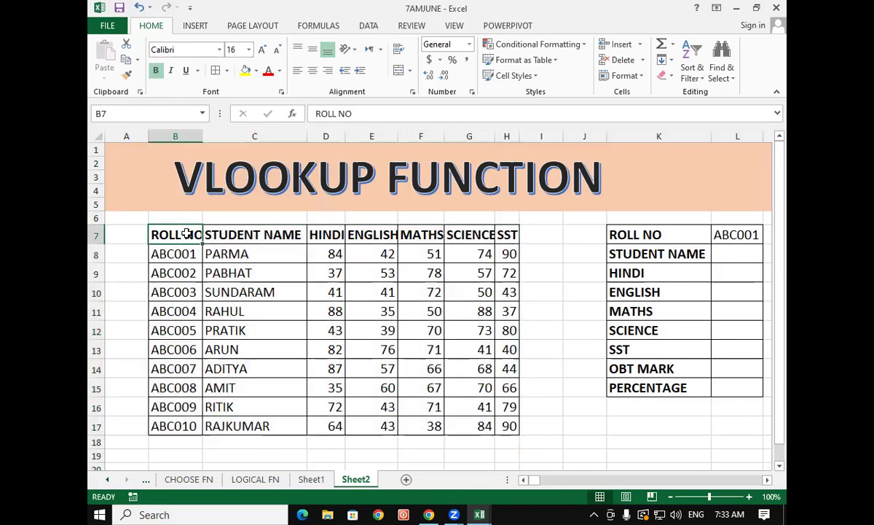
left_click(238, 234)
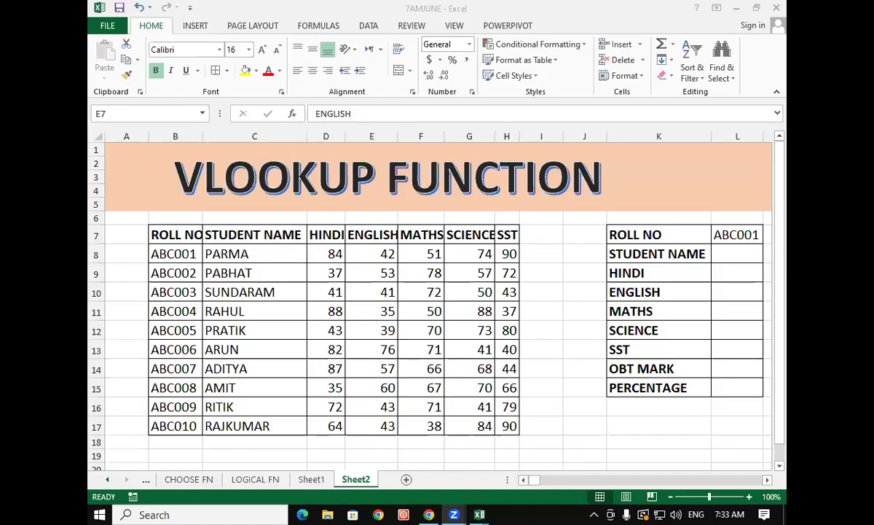
left_click(564, 344)
left_click(751, 254)
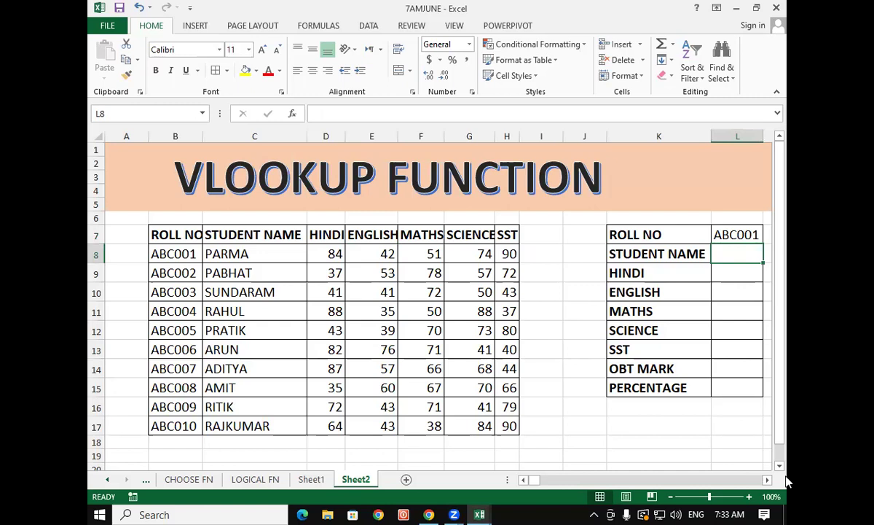
Step: Enter =VLOOKUP(L7,B7:H17,2,0) in L8 so the student name PARMA appears for ABC001
type("=VLO")
key("Tab")
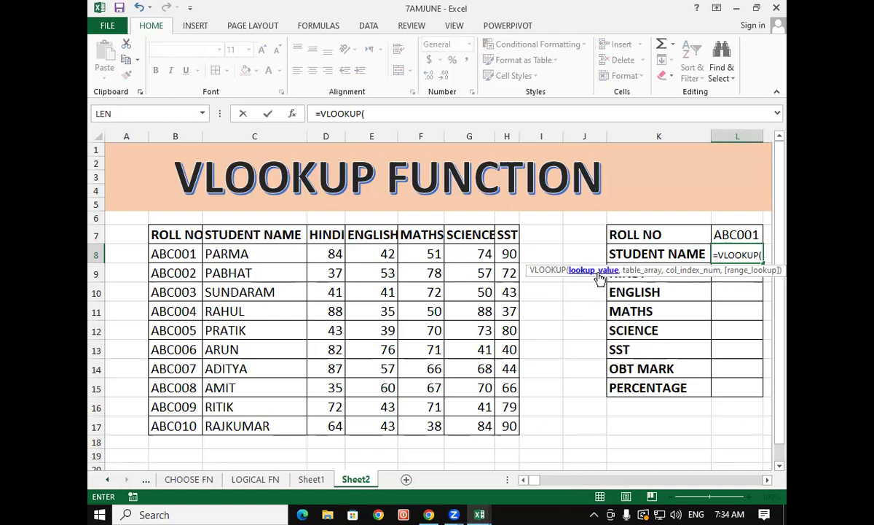
left_click(731, 234)
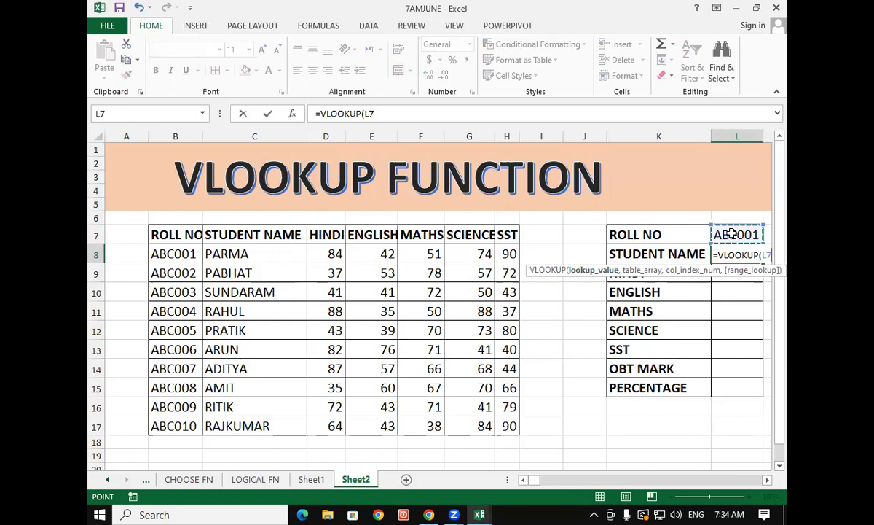
type(",")
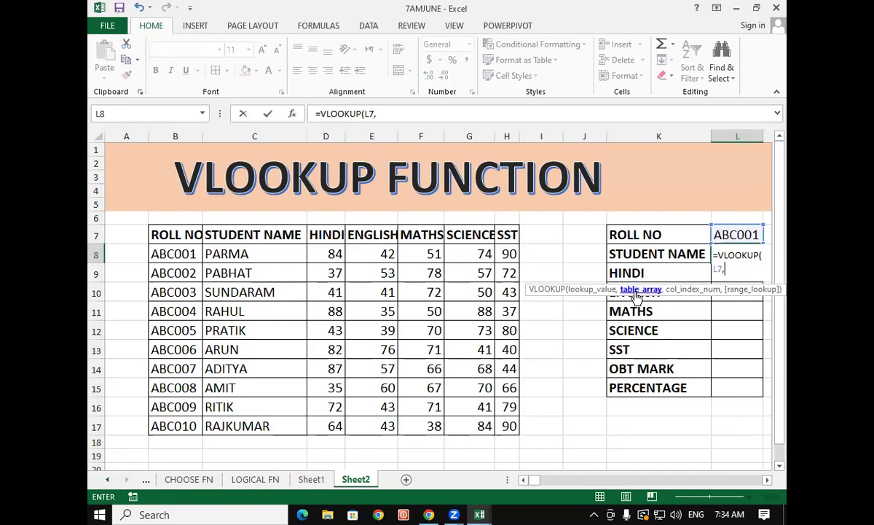
left_click_drag(155, 235, 508, 427)
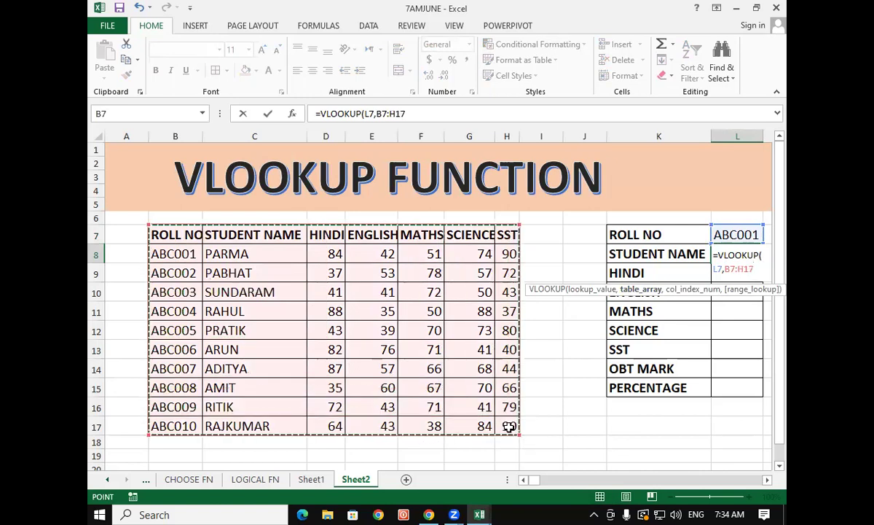
type(",")
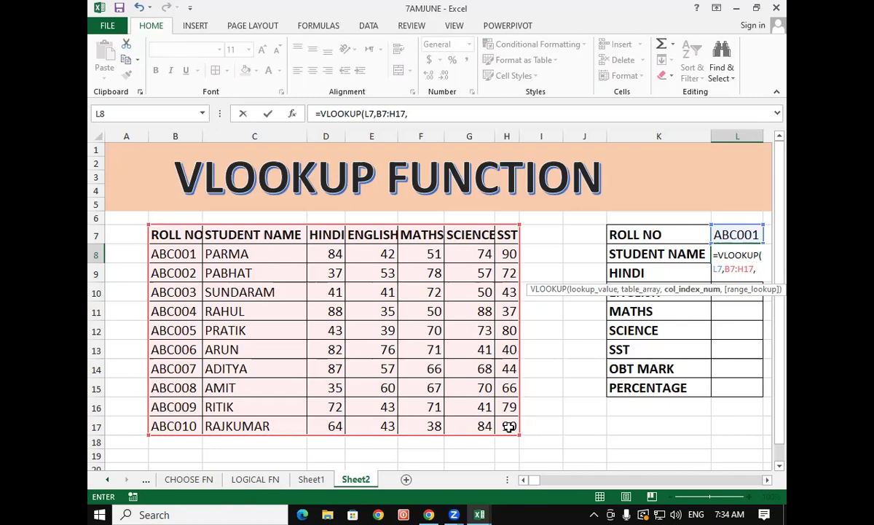
type("2")
type(",")
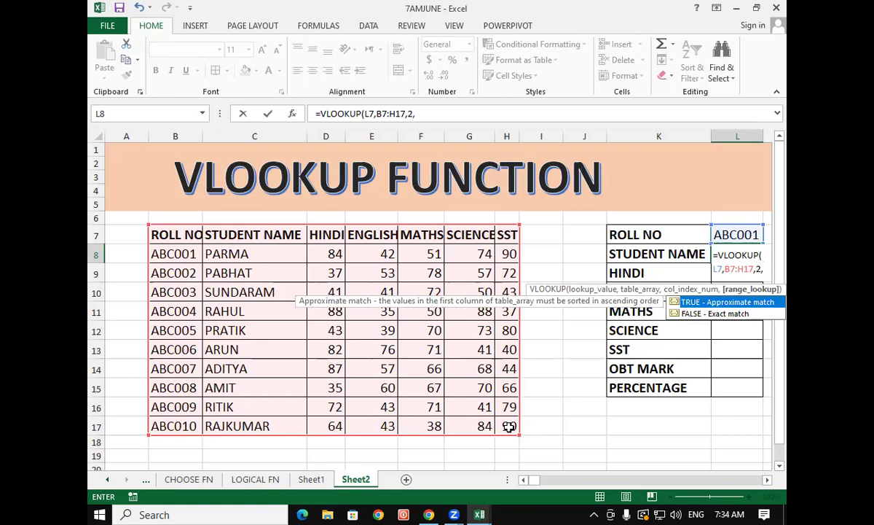
type("0")
type(")")
key("Return")
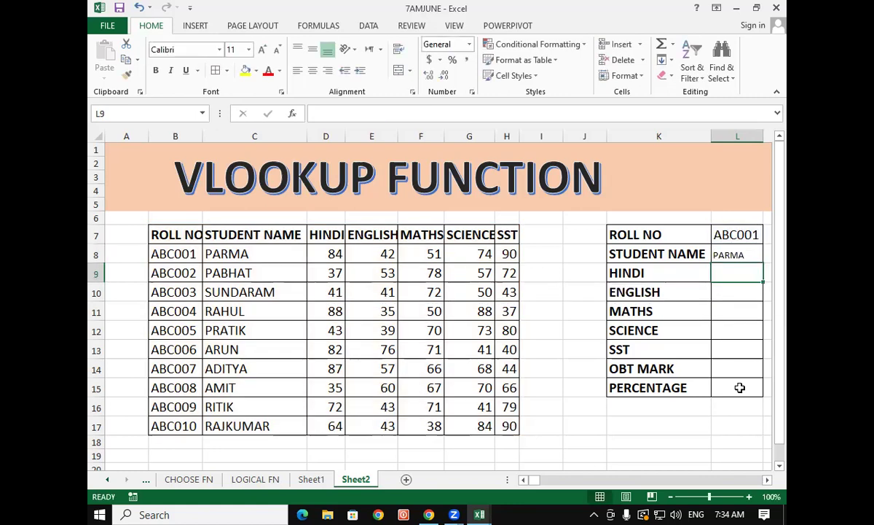
Step: Enlarge the student name PARMA in L8 to 14 pt
left_click(751, 255)
left_click(262, 49)
left_click(261, 49)
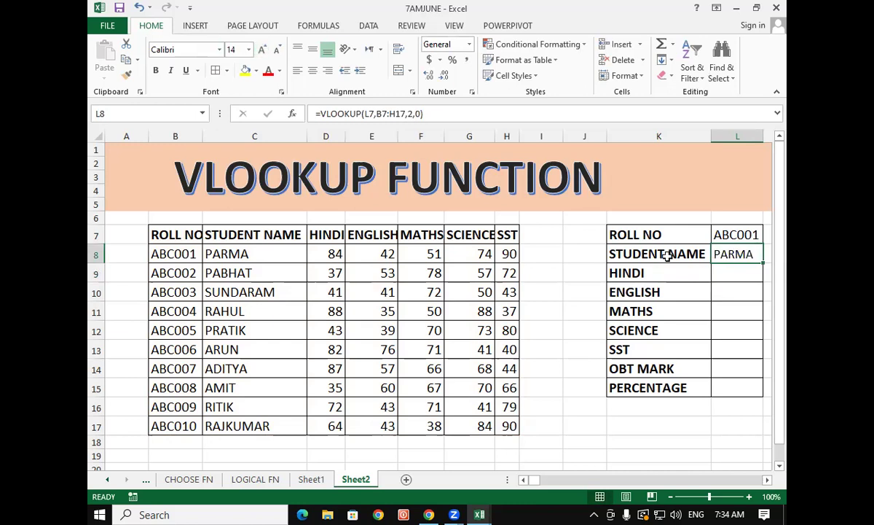
Step: Enter =VLOOKUP(L7,B7:H17,3,0) in L9 to return the Hindi mark 84
left_click(736, 274)
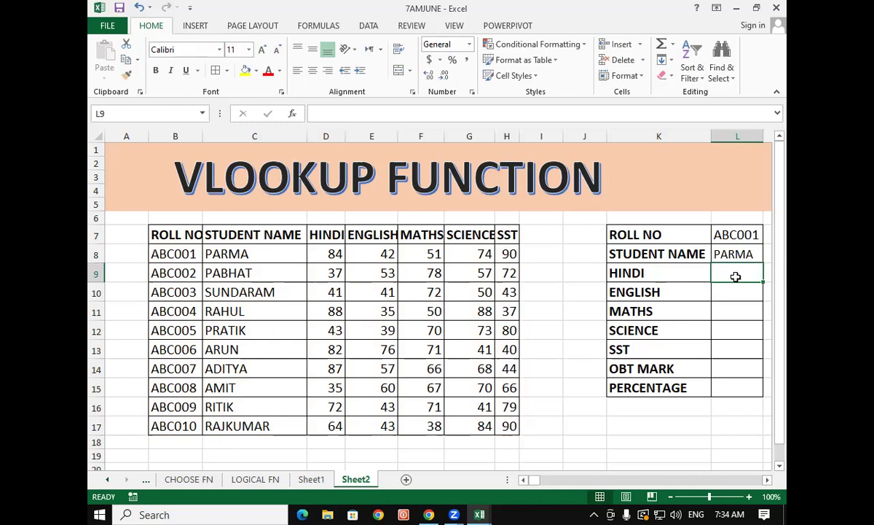
type("=V")
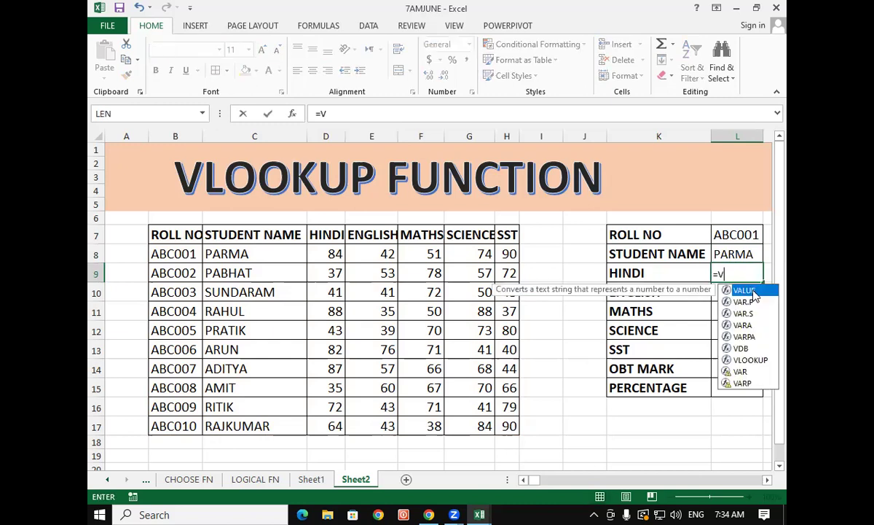
type("LO")
double_click(755, 290)
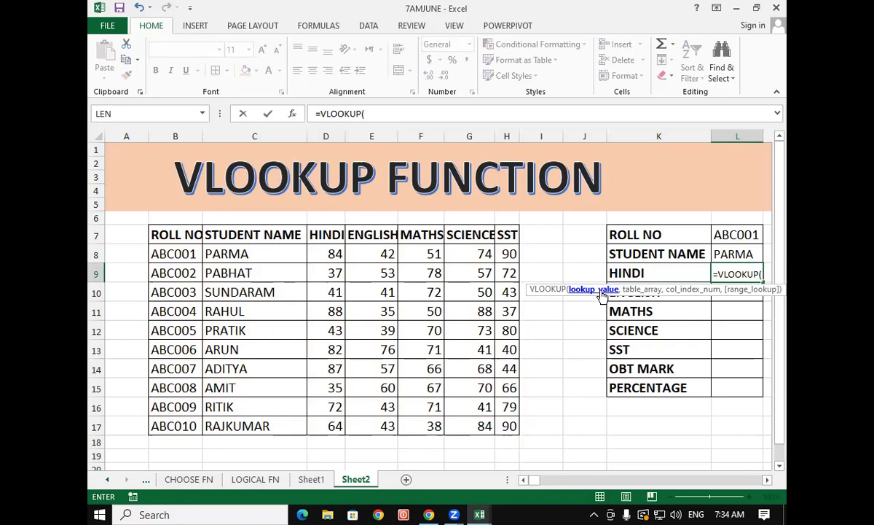
left_click(747, 235)
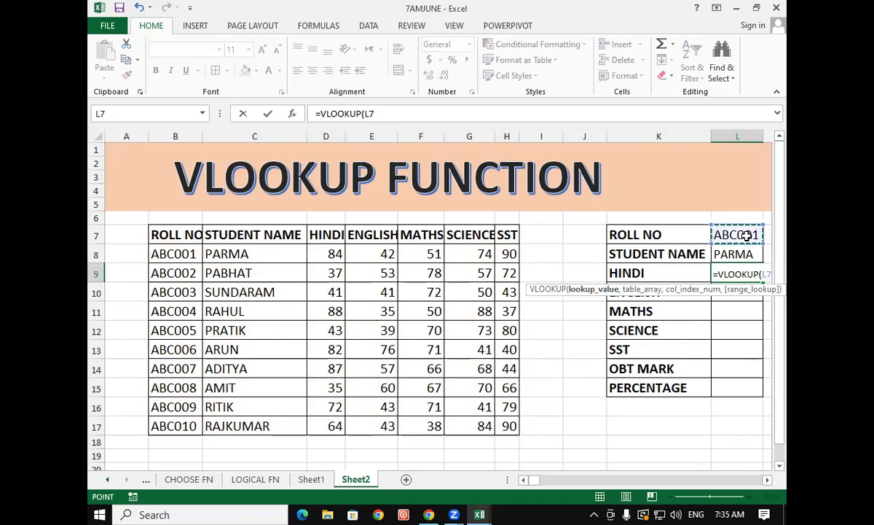
type(",")
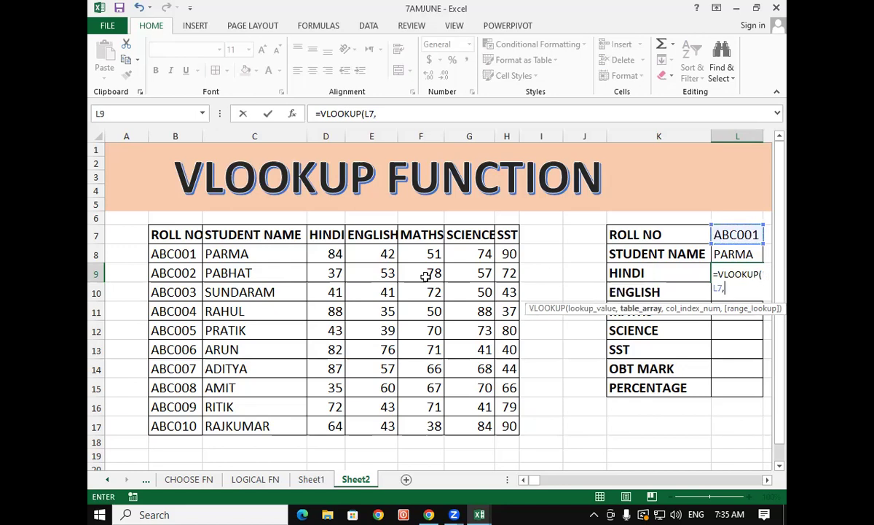
left_click_drag(172, 241, 504, 426)
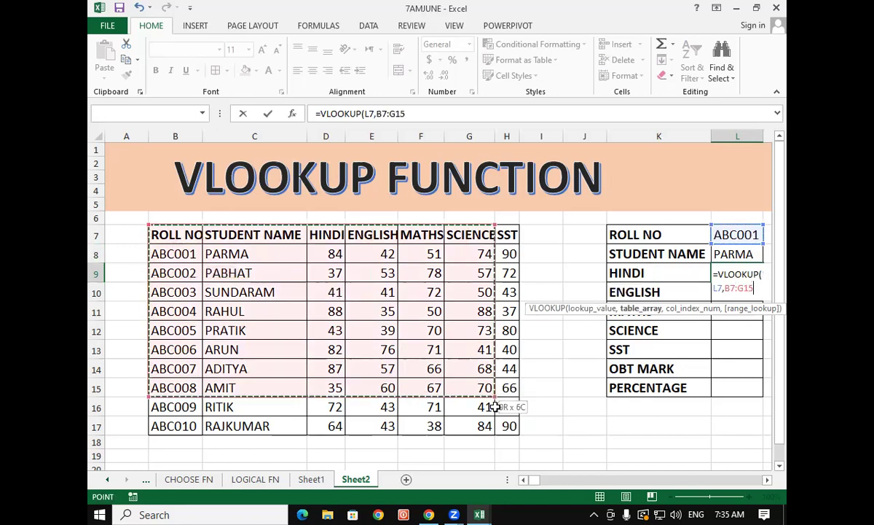
type(",")
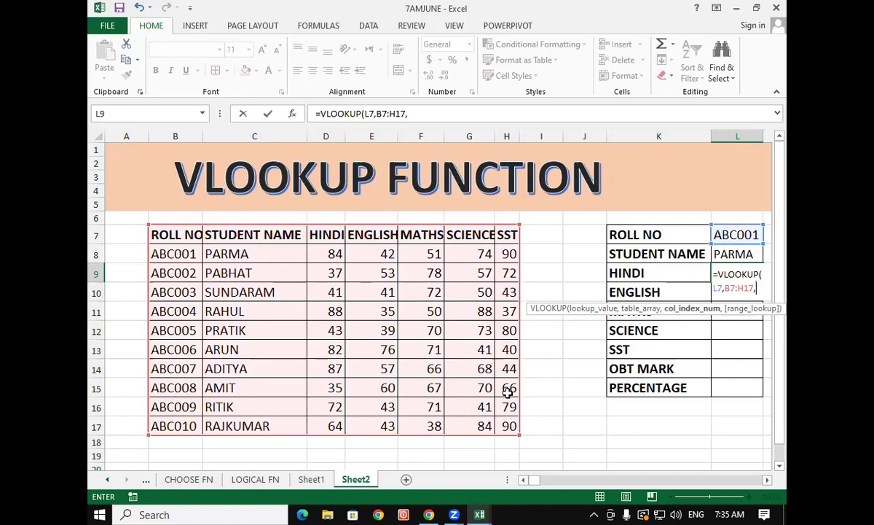
type("3,")
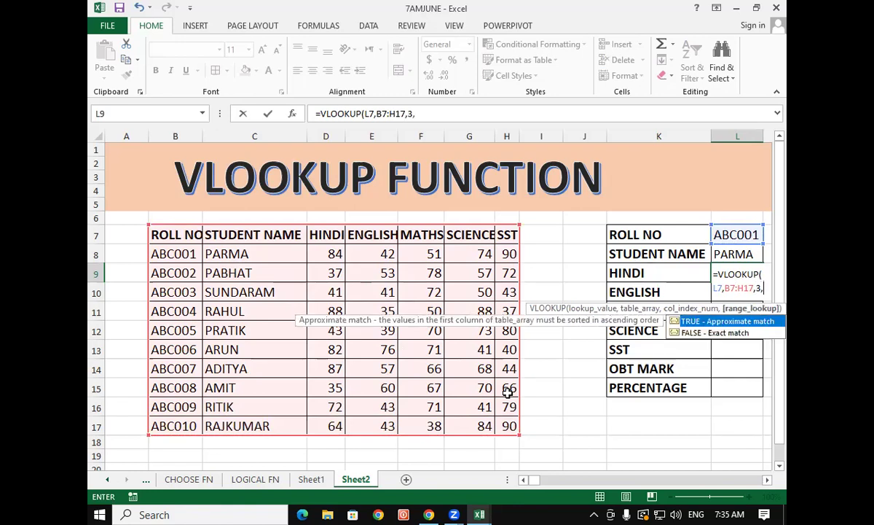
type("0")
key("Return")
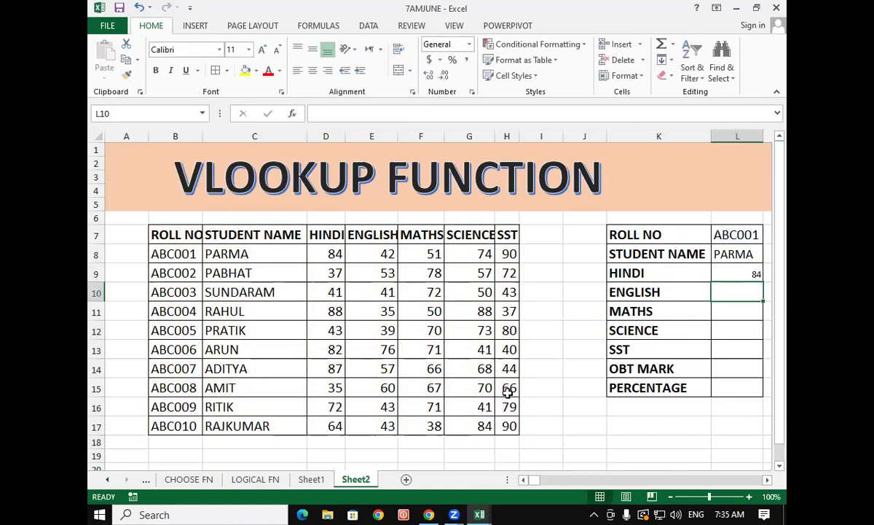
Step: Enter =VLOOKUP(L7,B7:H17,4,0) in L10 for English mark 42, then begin =VLO in L11
type("=VLO")
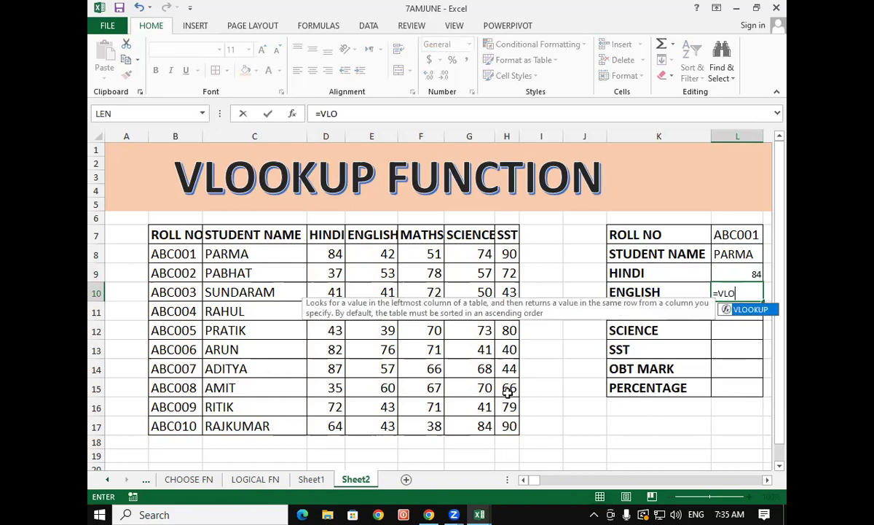
key("Tab")
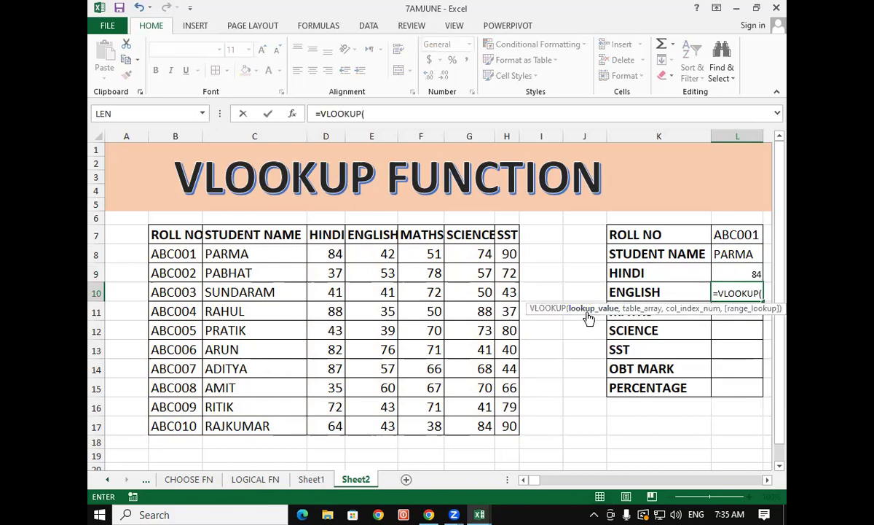
left_click(743, 233)
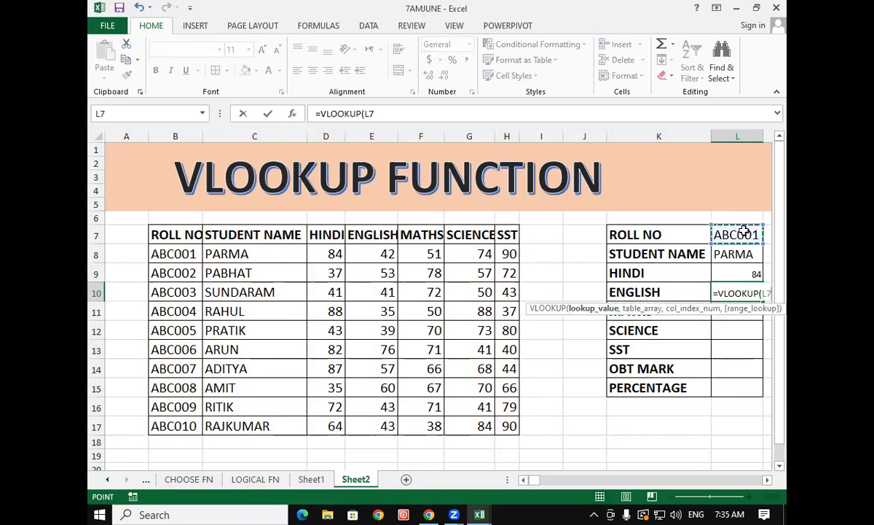
type(",")
left_click_drag(185, 235, 503, 433)
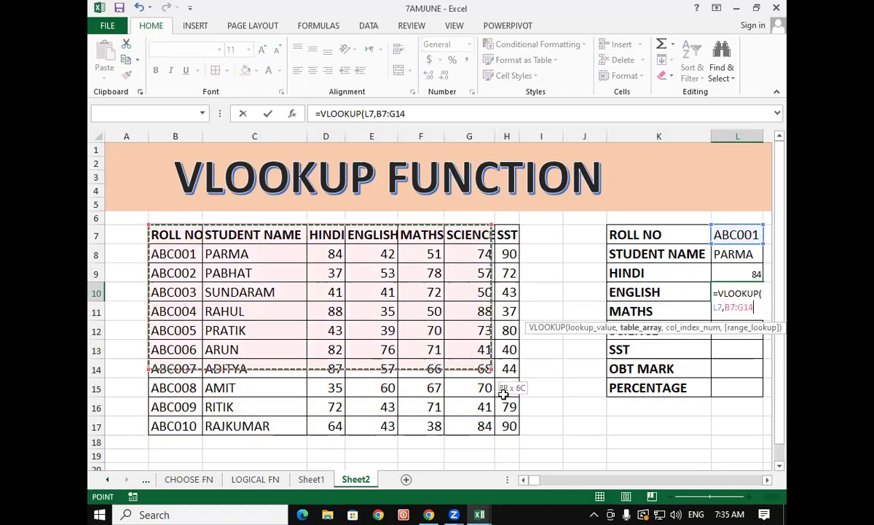
type(",")
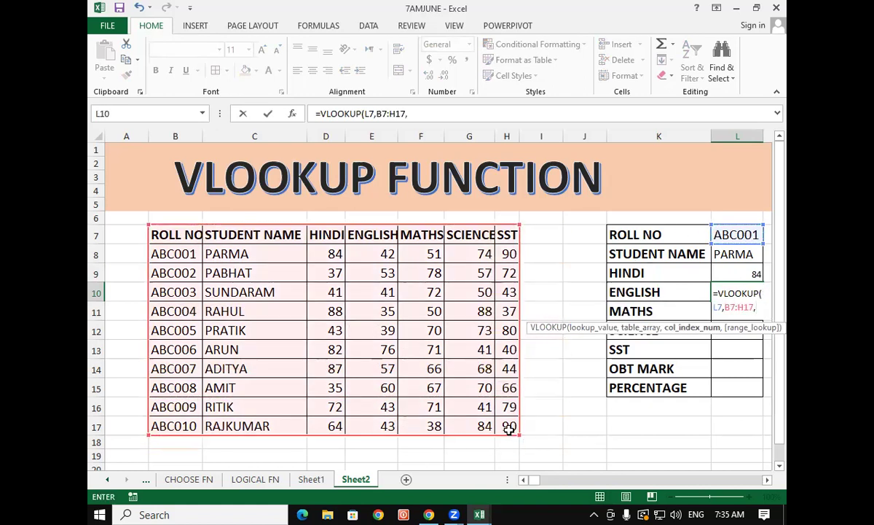
type("4")
type(",0")
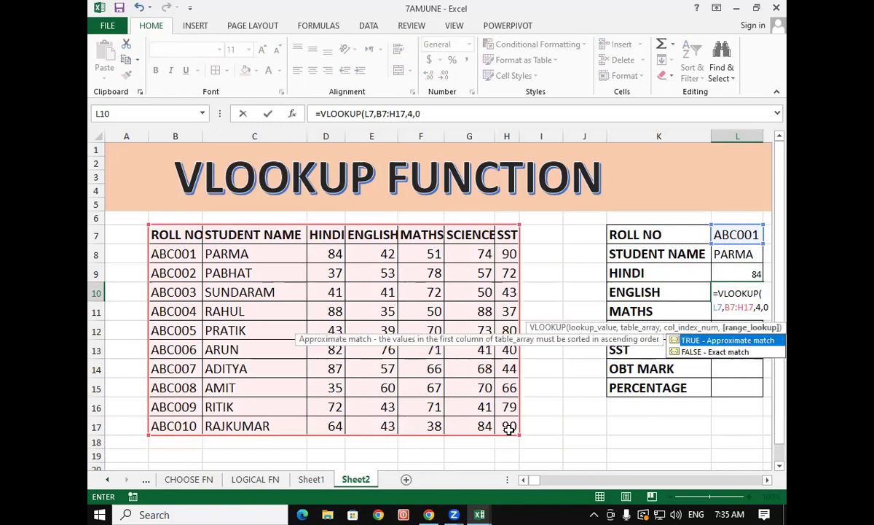
key("Return")
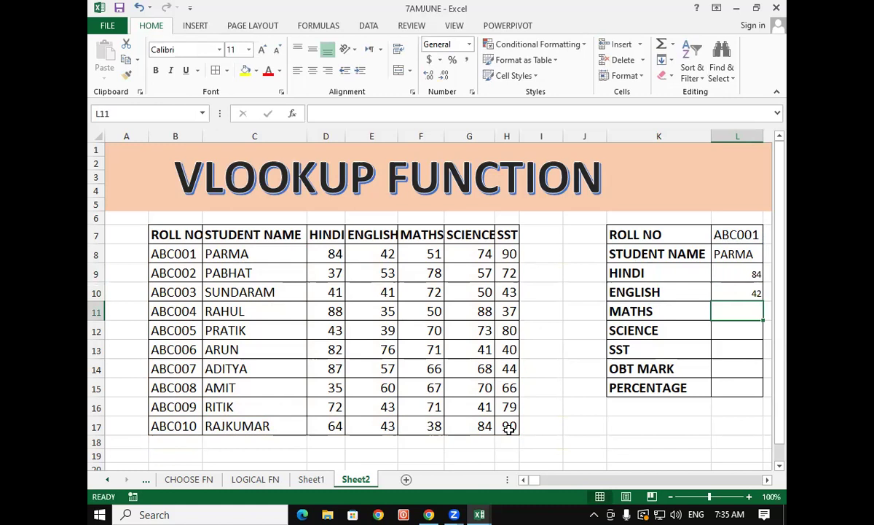
type("=VLO")
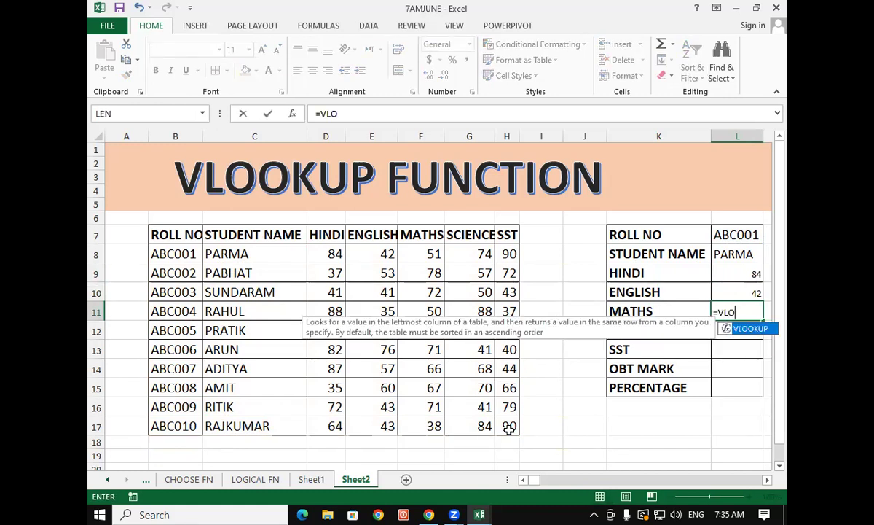